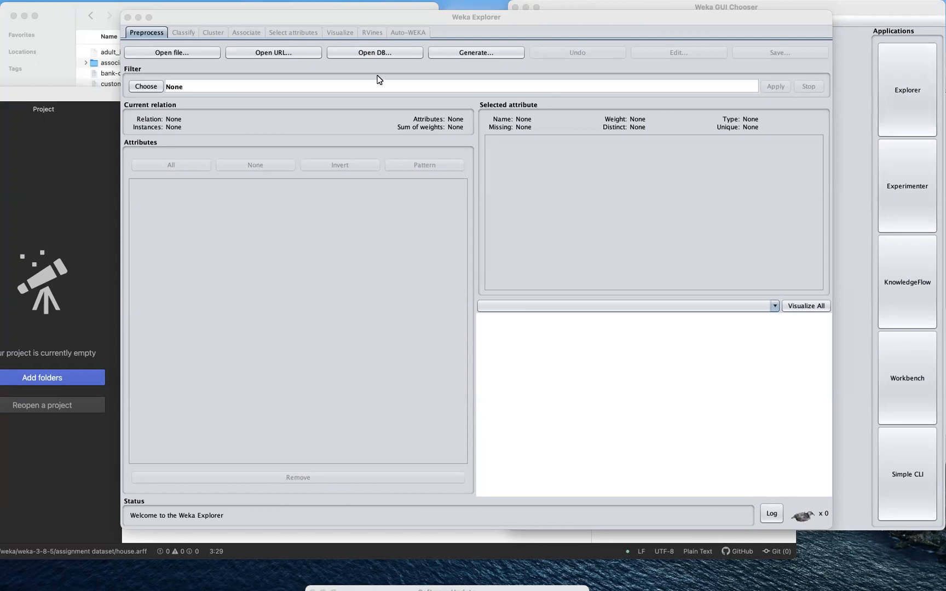
# Load the house.arff dataset from the assignment dataset folder.
pyautogui.click(169, 53)
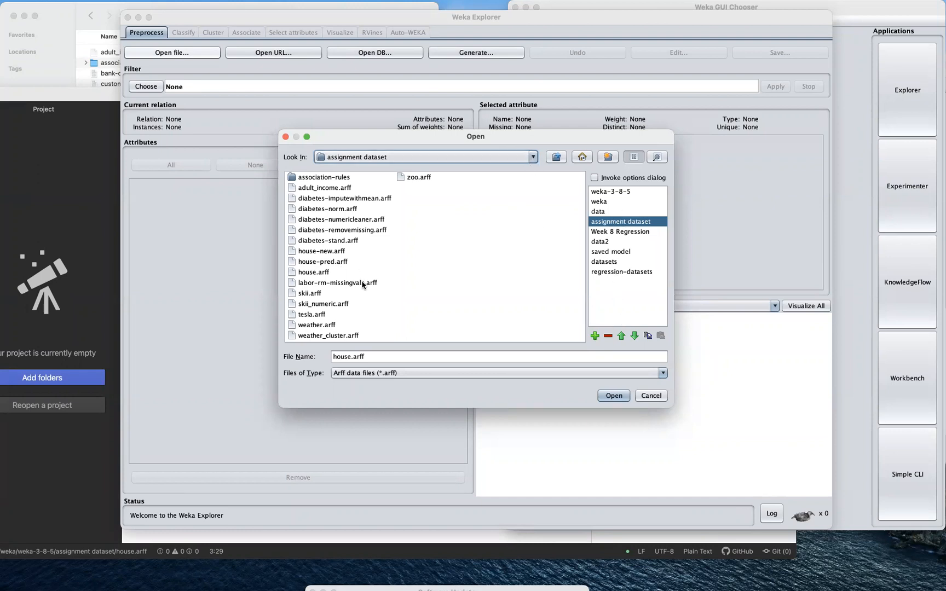
pyautogui.click(316, 273)
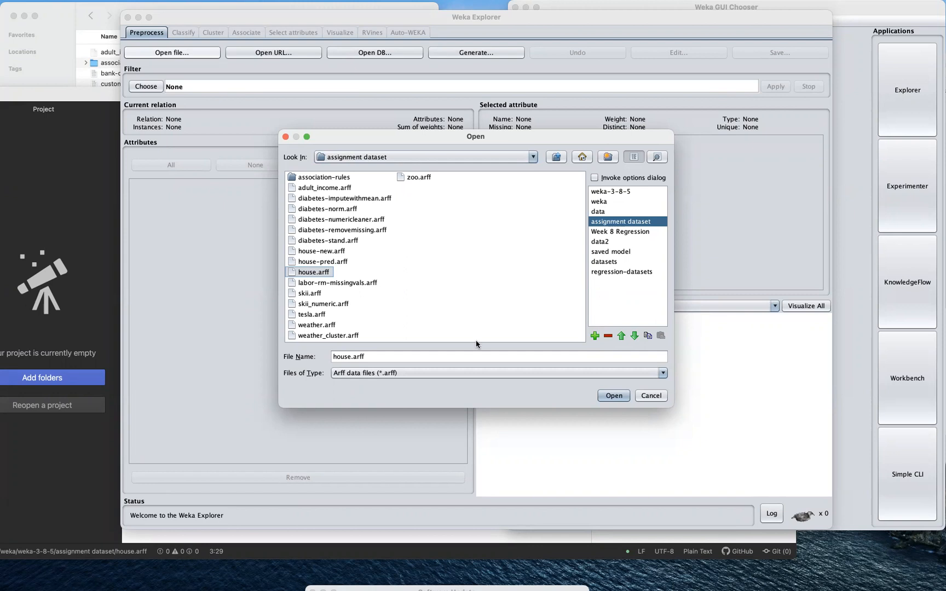
pyautogui.click(614, 396)
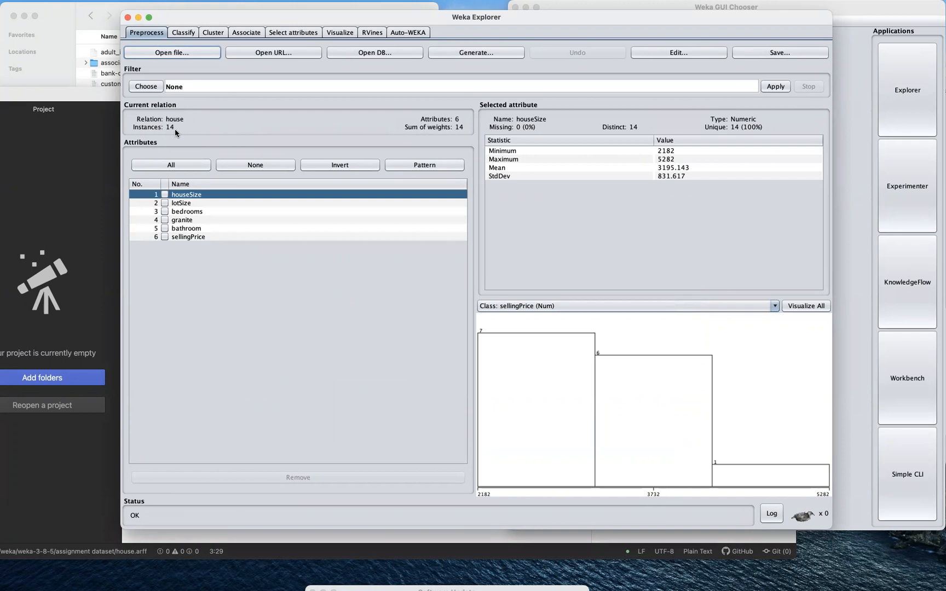
# Review the statistics of each attribute in turn, from lotSize through sellingPrice.
pyautogui.click(213, 204)
pyautogui.press('Down')
pyautogui.press('Down')
pyautogui.press('Down')
pyautogui.press('Down')
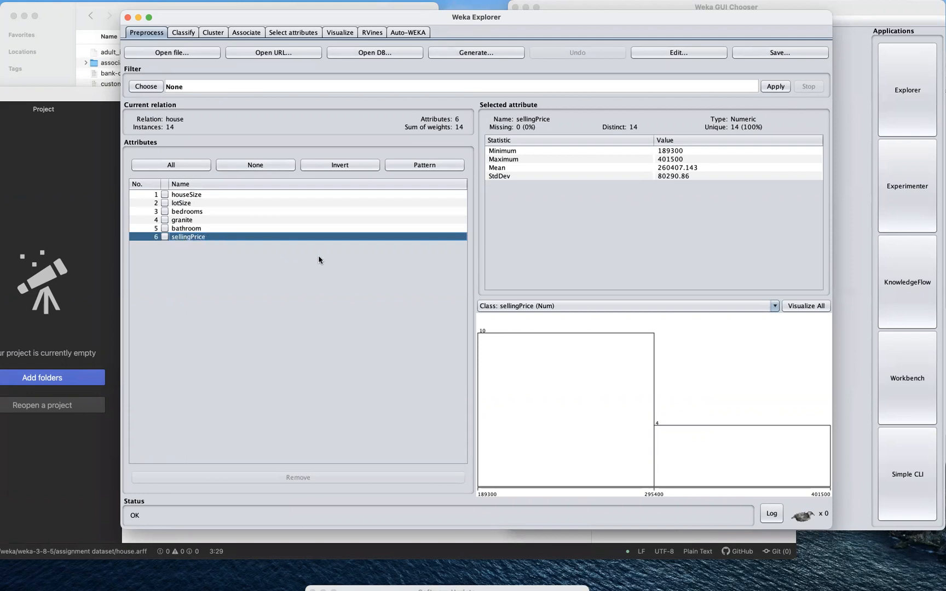
# Visualize the histograms of all attributes, inspect the lotSize and bedrooms bars, and close the overview.
pyautogui.click(818, 307)
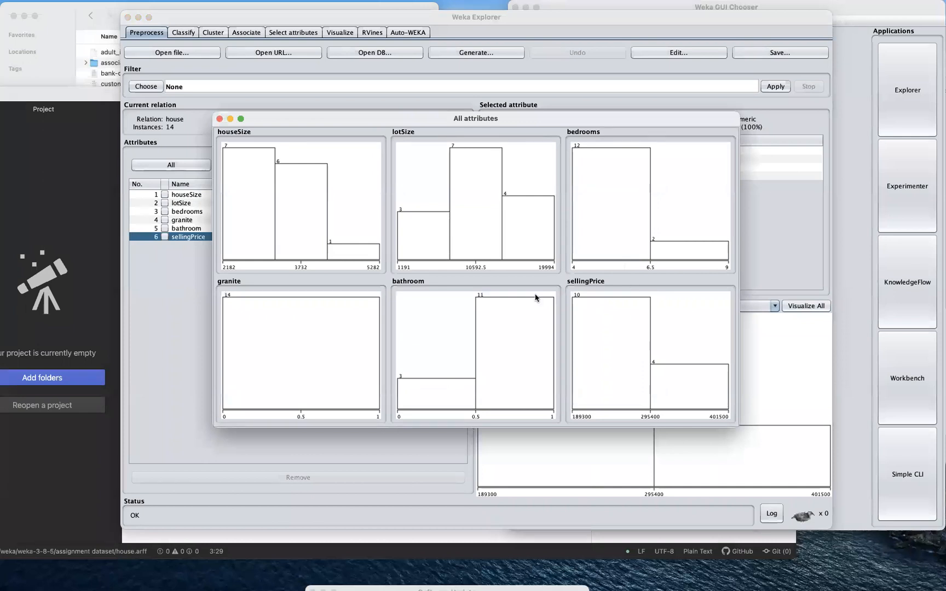
pyautogui.moveTo(536, 297)
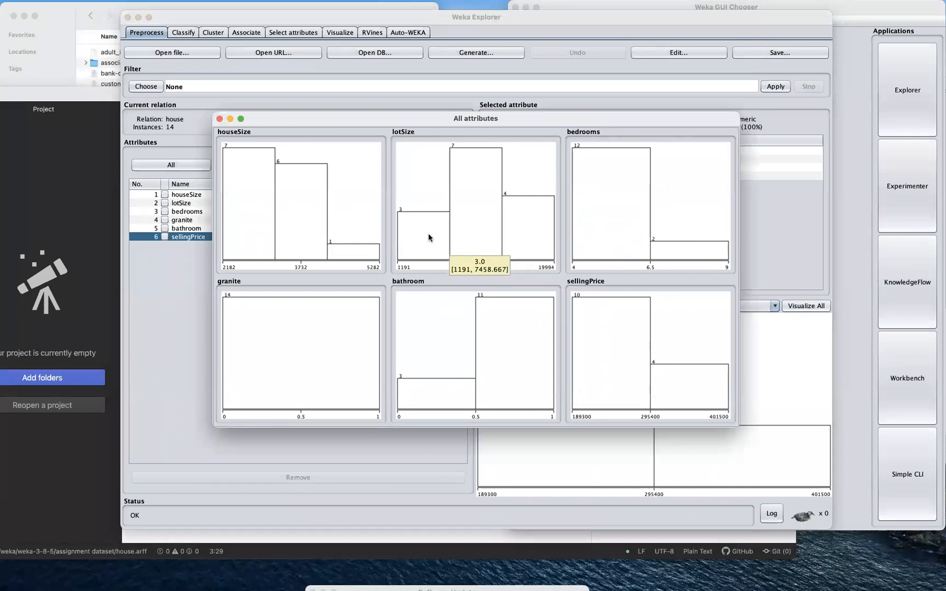
pyautogui.moveTo(629, 212)
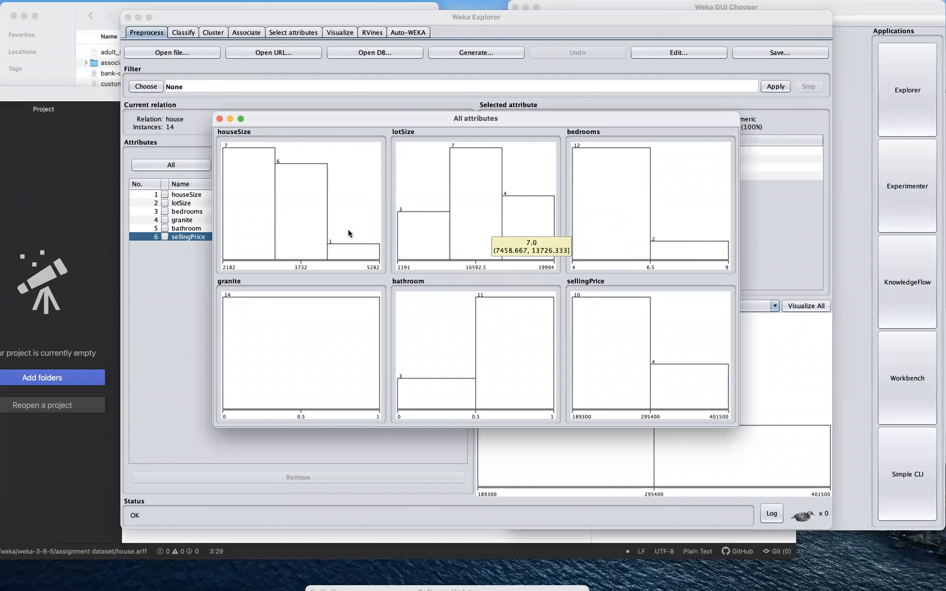
pyautogui.moveTo(677, 246)
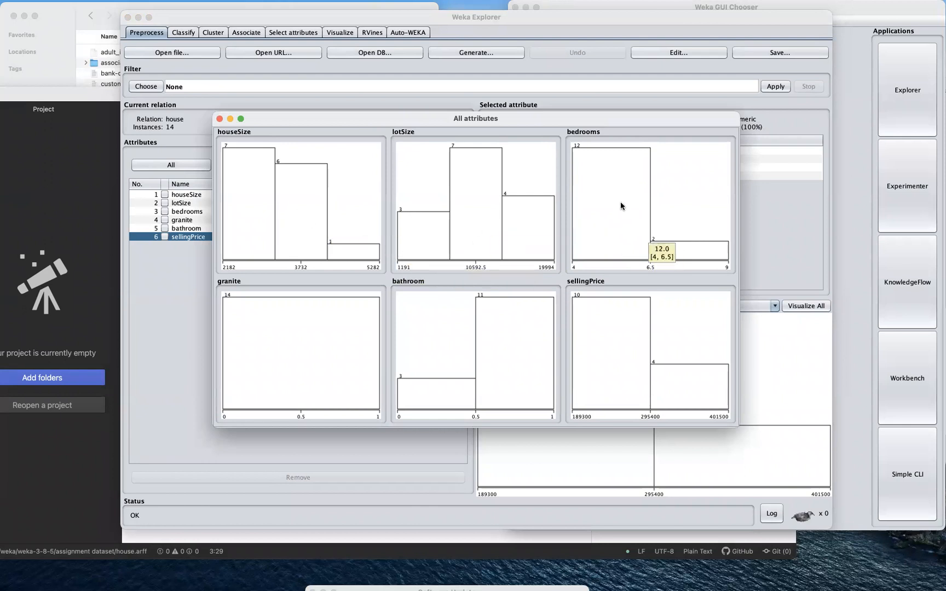
pyautogui.moveTo(359, 208)
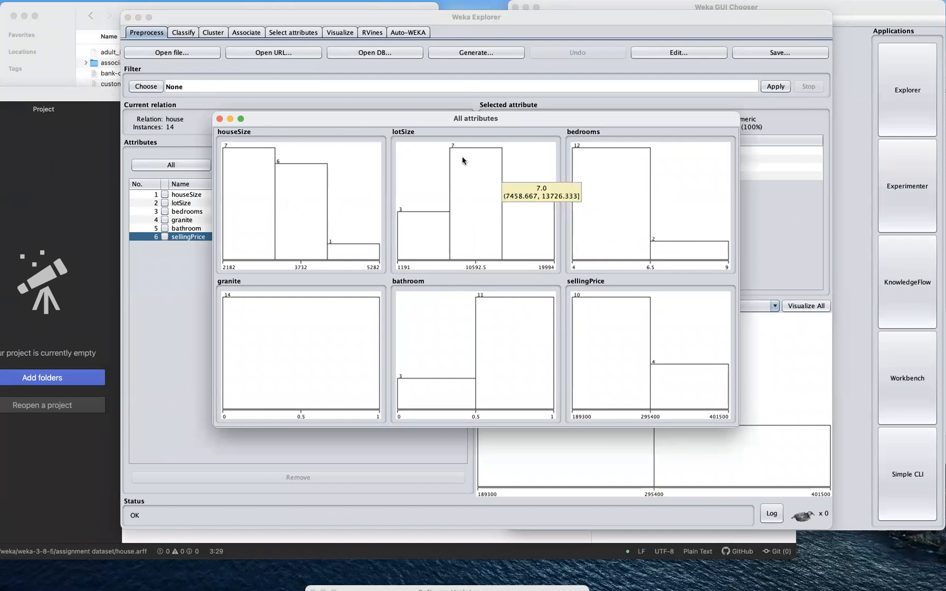
pyautogui.moveTo(515, 259)
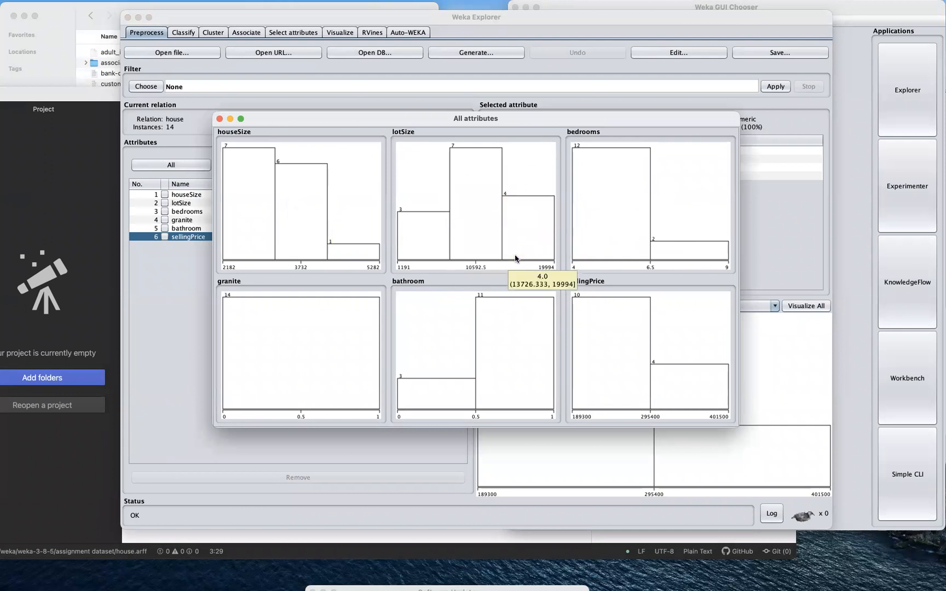
pyautogui.click(220, 119)
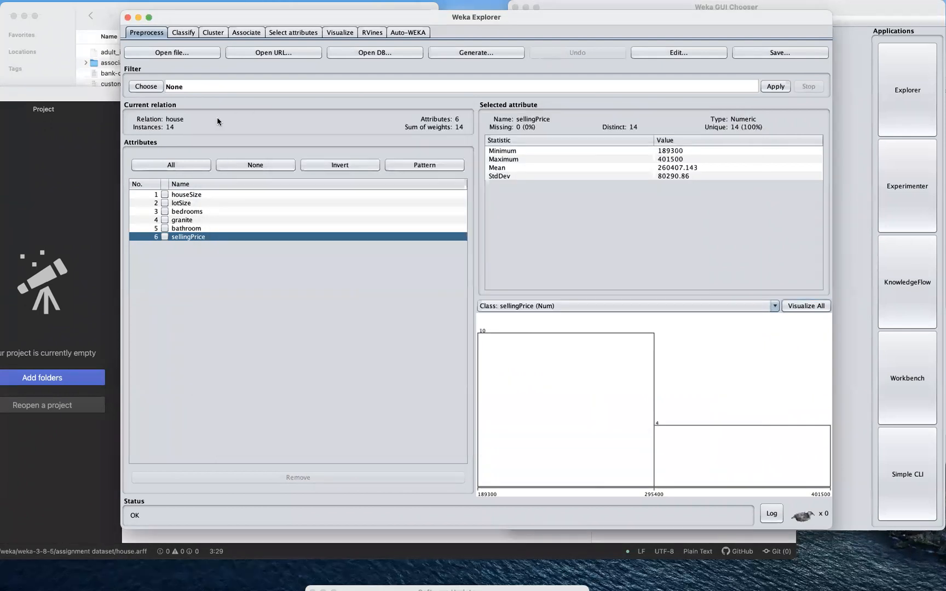
# Choose LinearRegression from the functions group as the classifier.
pyautogui.click(184, 33)
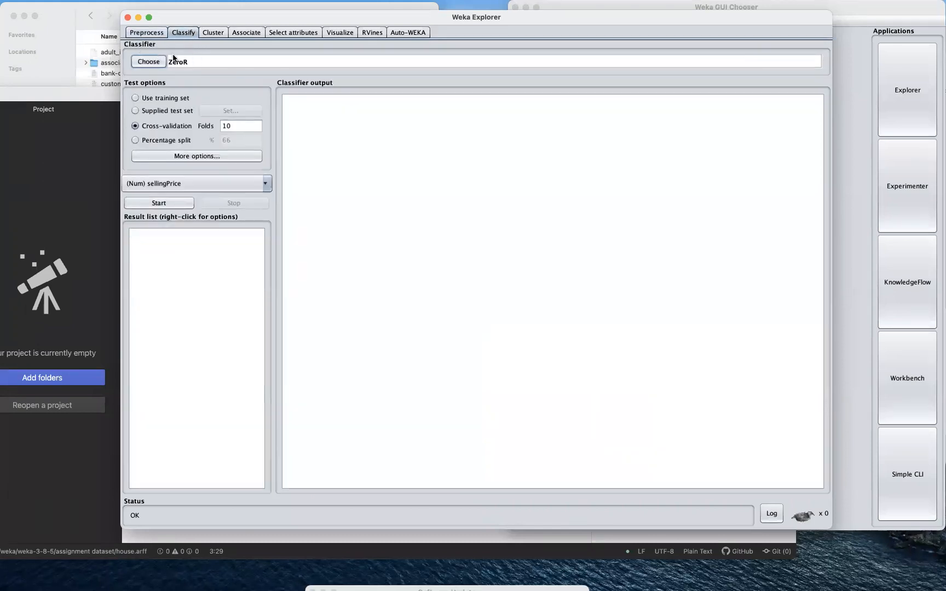
pyautogui.click(155, 62)
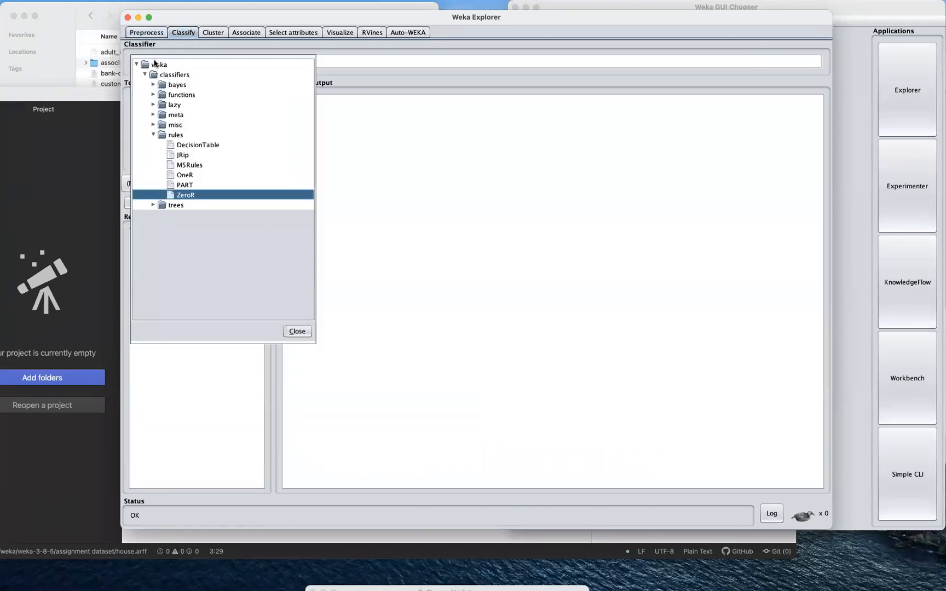
pyautogui.click(153, 95)
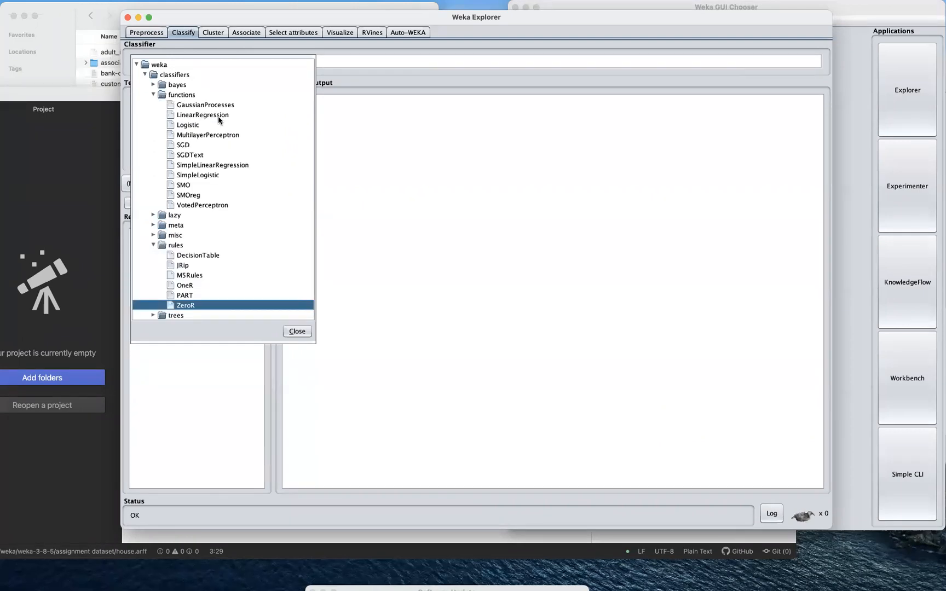
pyautogui.moveTo(214, 119)
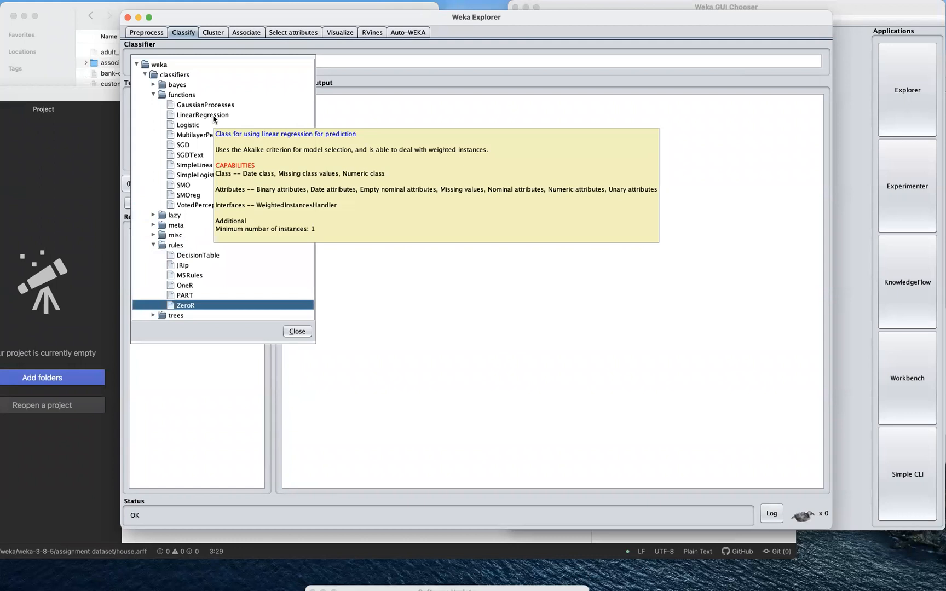
pyautogui.click(213, 116)
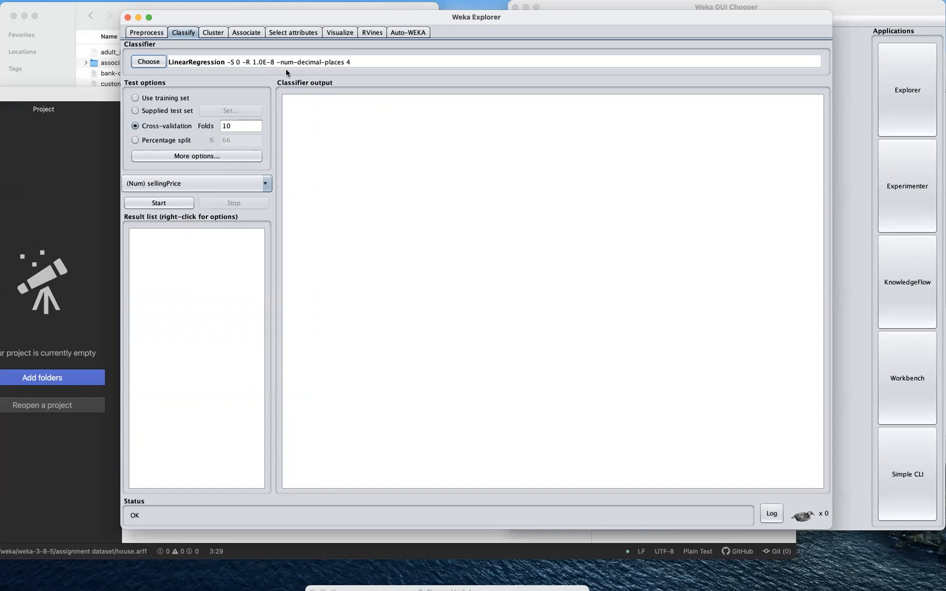
# Review the LinearRegression options and its detailed description, keeping the default settings.
pyautogui.click(263, 64)
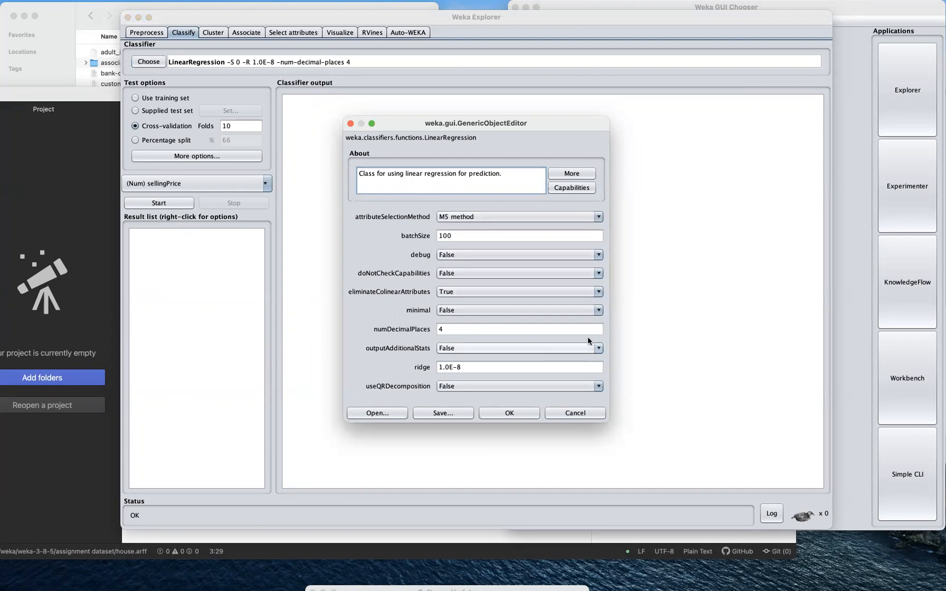
pyautogui.click(571, 173)
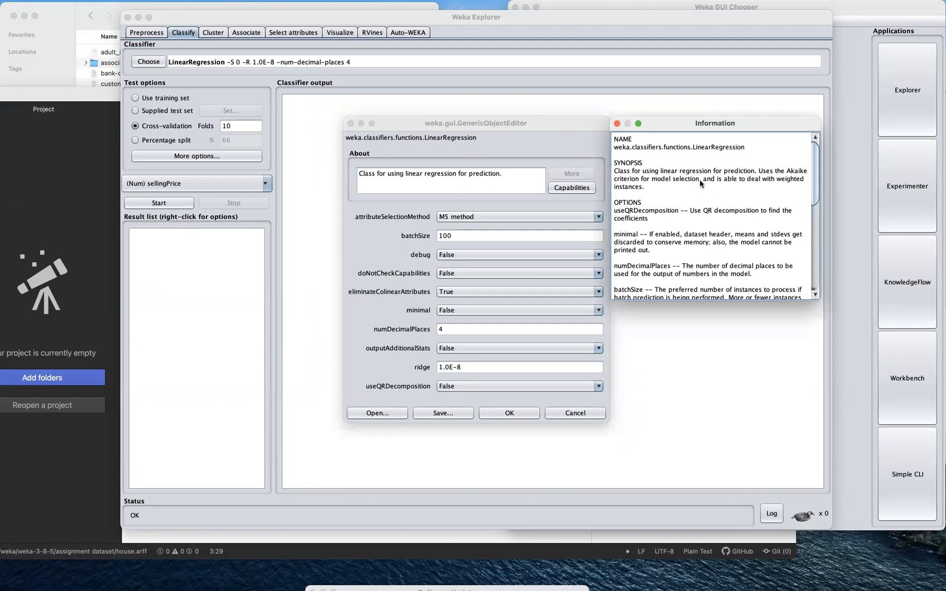
pyautogui.click(617, 123)
pyautogui.click(514, 411)
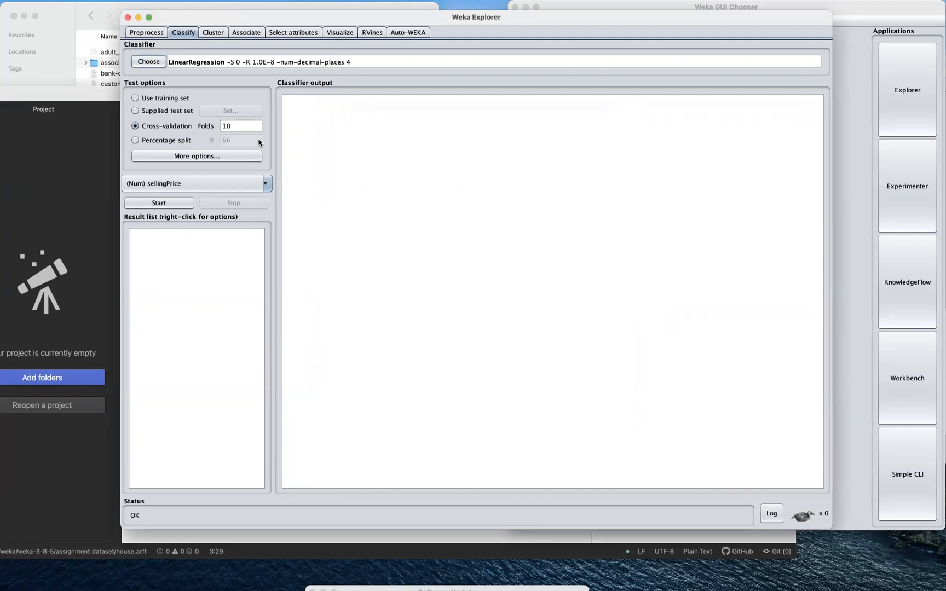
# Build the linear regression model for sellingPrice, evaluating it on the training set.
pyautogui.click(166, 99)
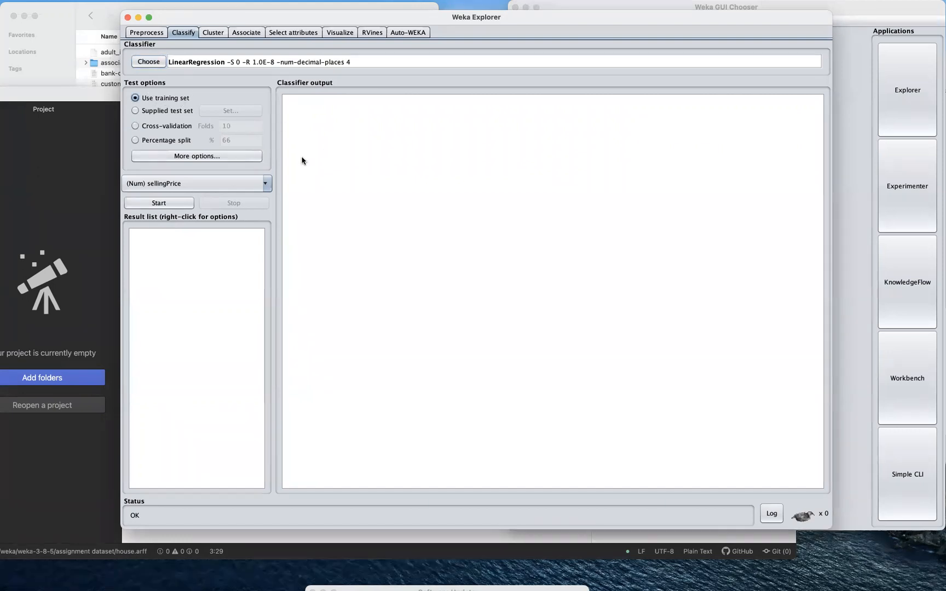
pyautogui.click(158, 203)
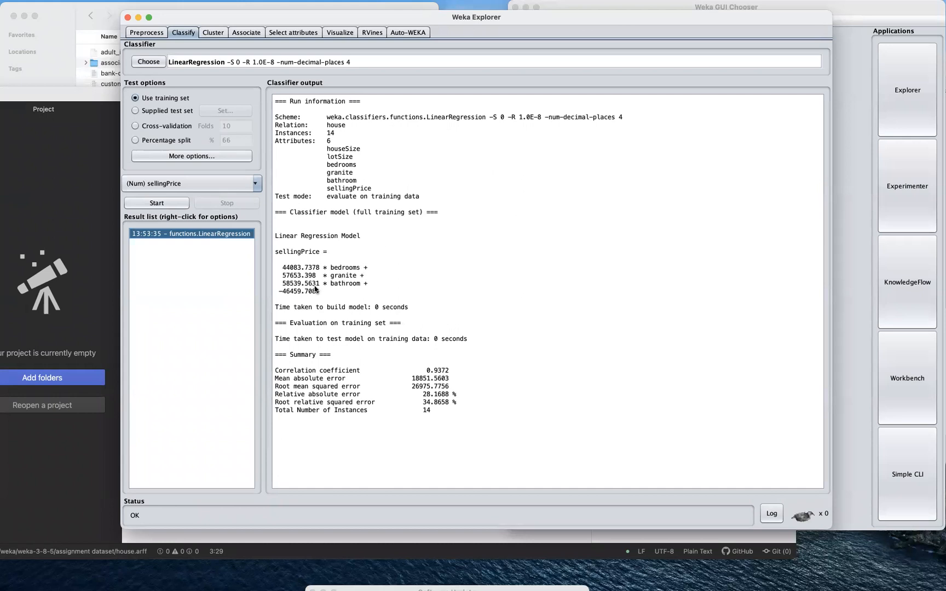
# Inspect the house data rows, particularly instance 7, in a widened viewer and return to the classifier output.
pyautogui.click(155, 32)
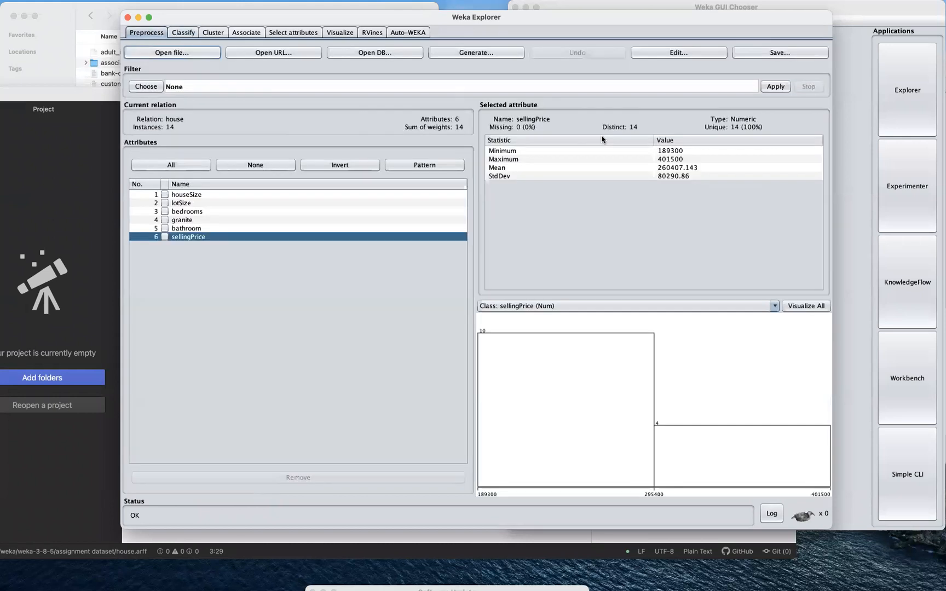
pyautogui.click(691, 53)
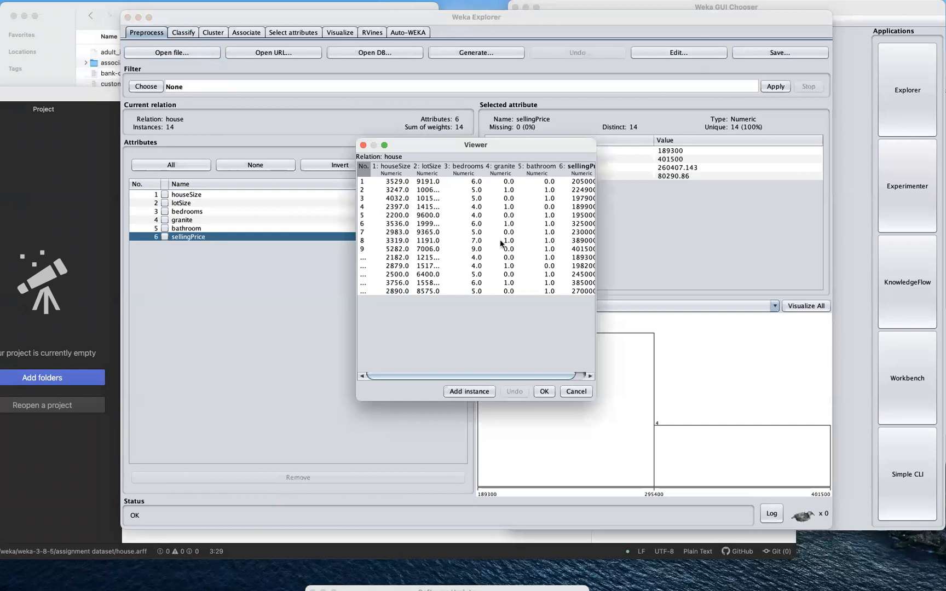
pyautogui.moveTo(594, 395); pyautogui.dragTo(790, 393)
pyautogui.click(396, 234)
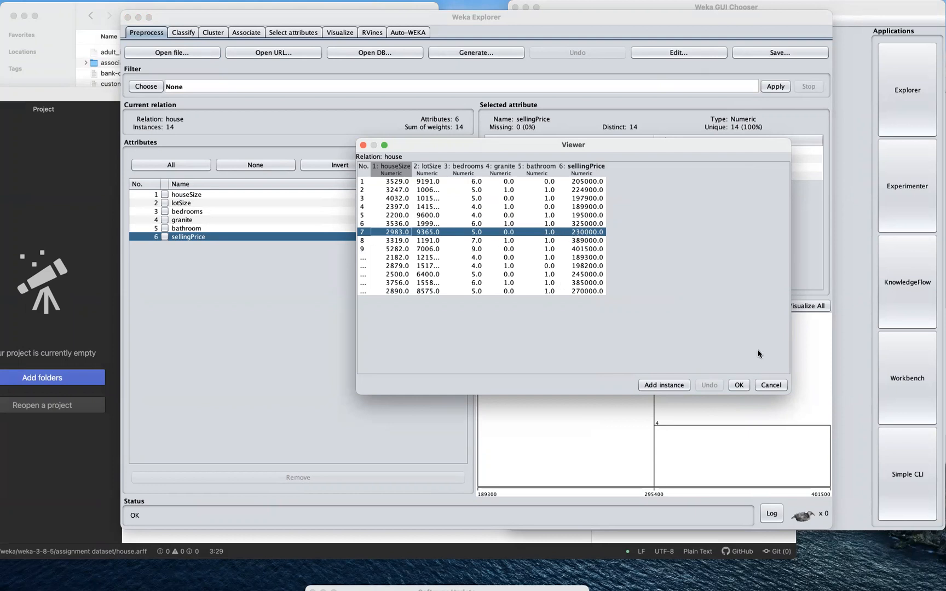
pyautogui.click(770, 385)
pyautogui.click(184, 32)
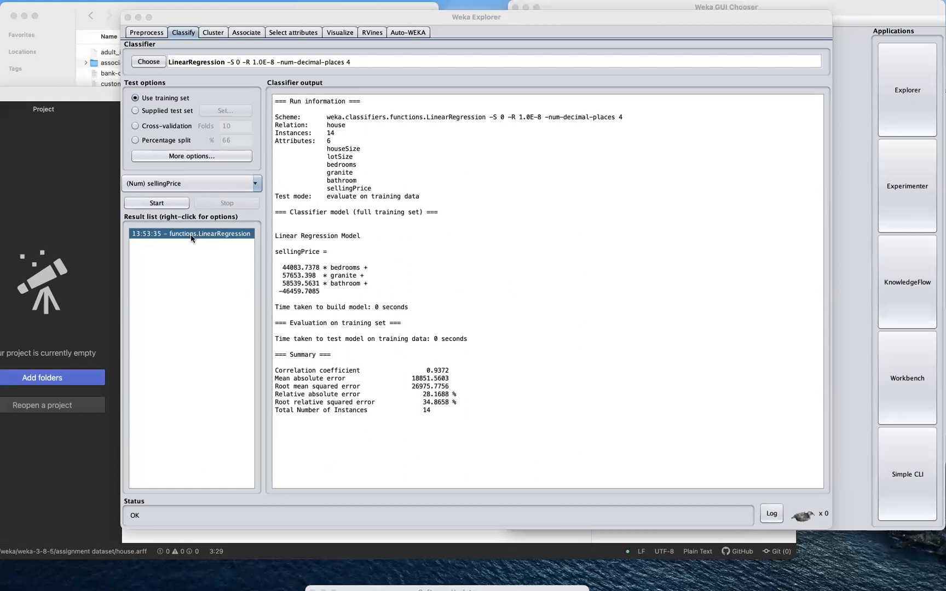
# Save the trained LinearRegression model in the saved model folder as linear.hous.
pyautogui.rightClick(201, 237)
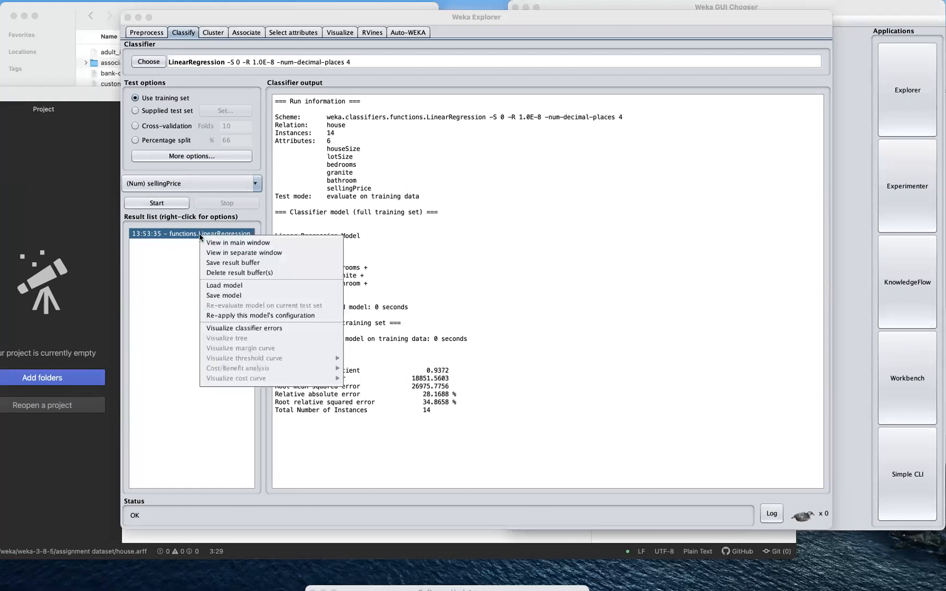
pyautogui.click(234, 295)
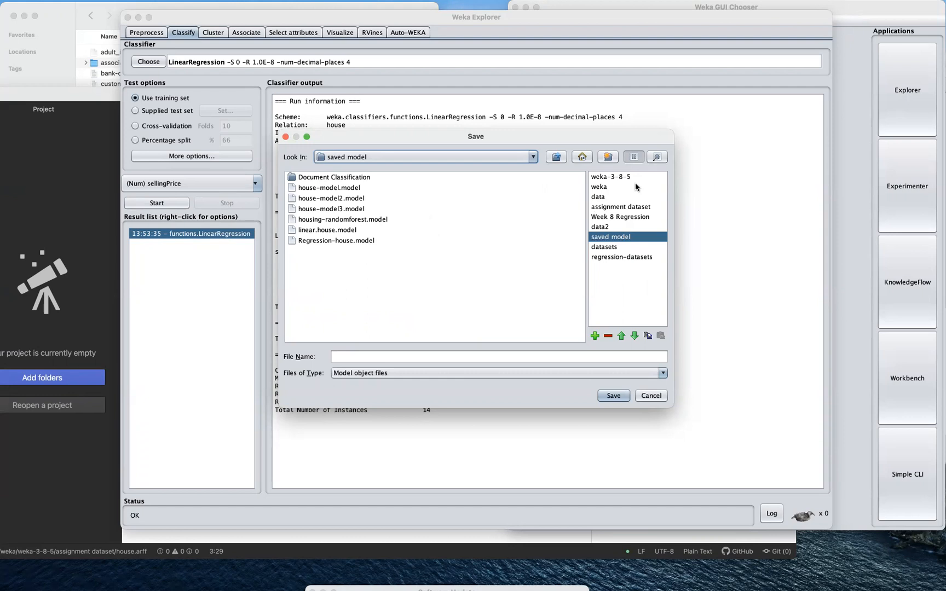
pyautogui.click(372, 354)
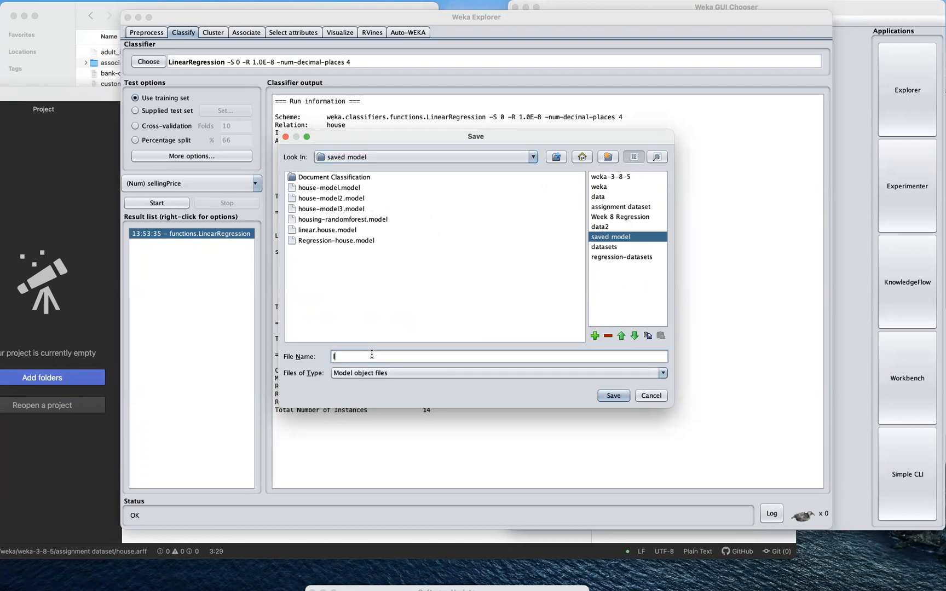
pyautogui.write('linear.hous')
pyautogui.click(617, 395)
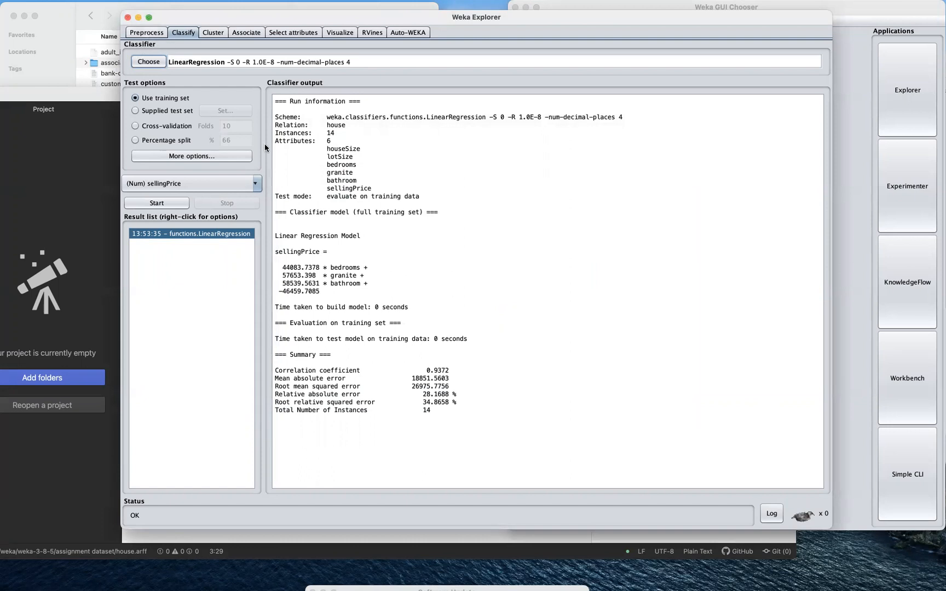
# Close the Explorer, launch a fresh Explorer session, and enlarge its window.
pyautogui.click(127, 18)
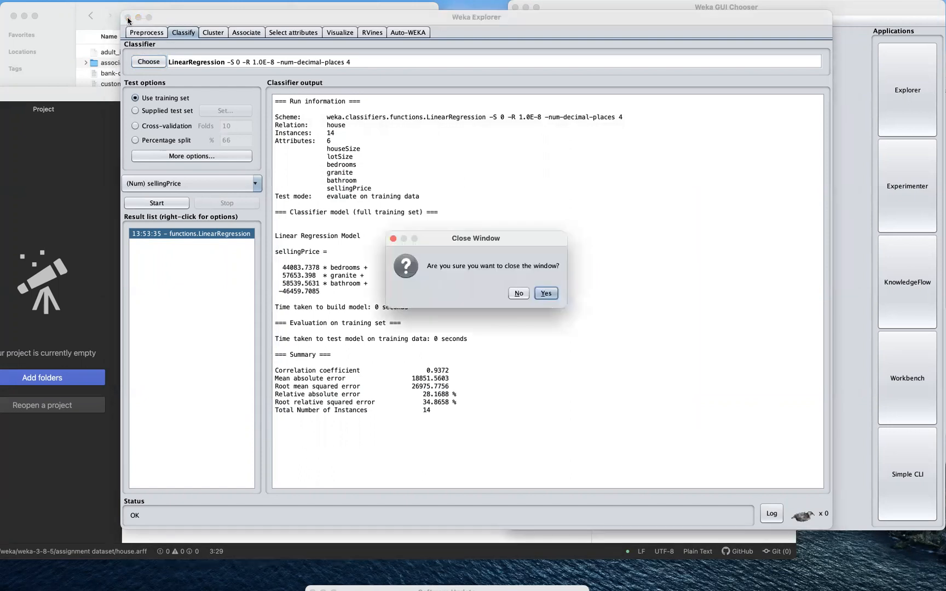
pyautogui.click(548, 293)
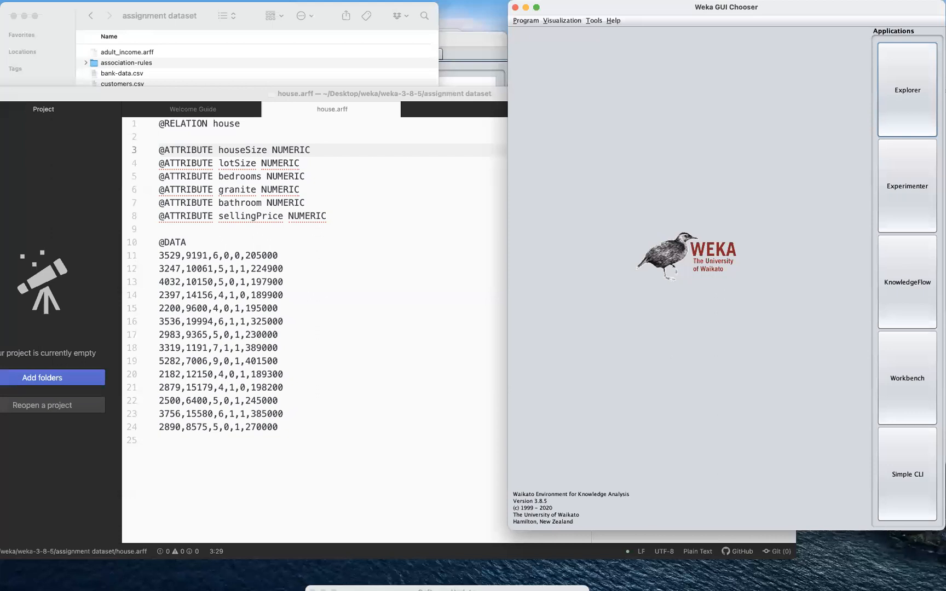
pyautogui.click(910, 116)
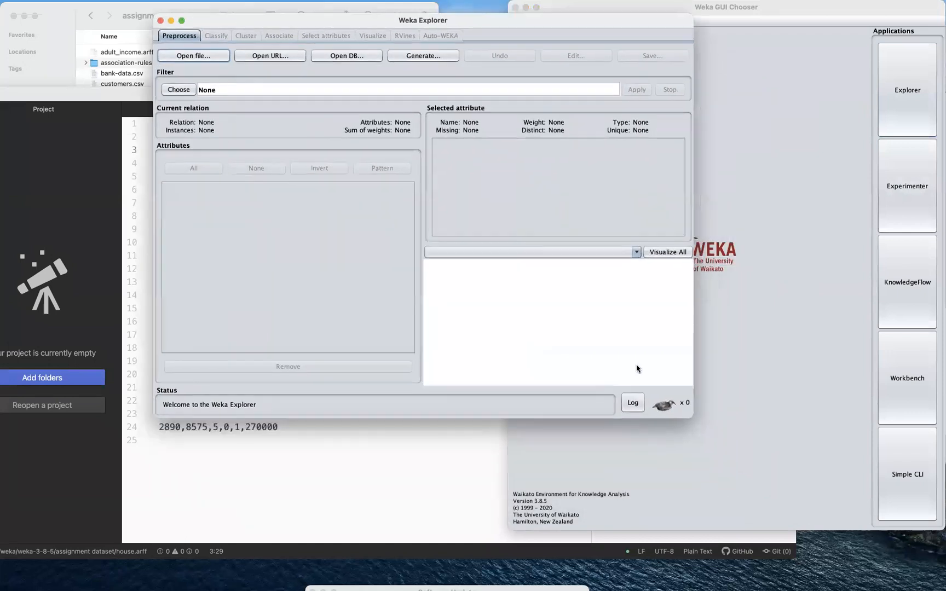
pyautogui.moveTo(693, 417); pyautogui.dragTo(860, 522)
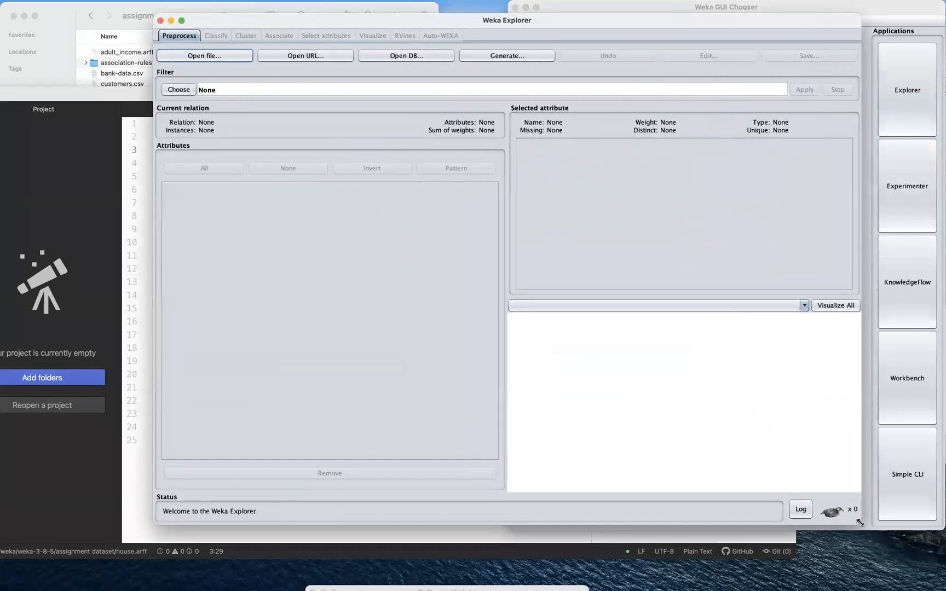
# Load weather.arff from the assignment dataset folder as a placeholder dataset.
pyautogui.click(205, 56)
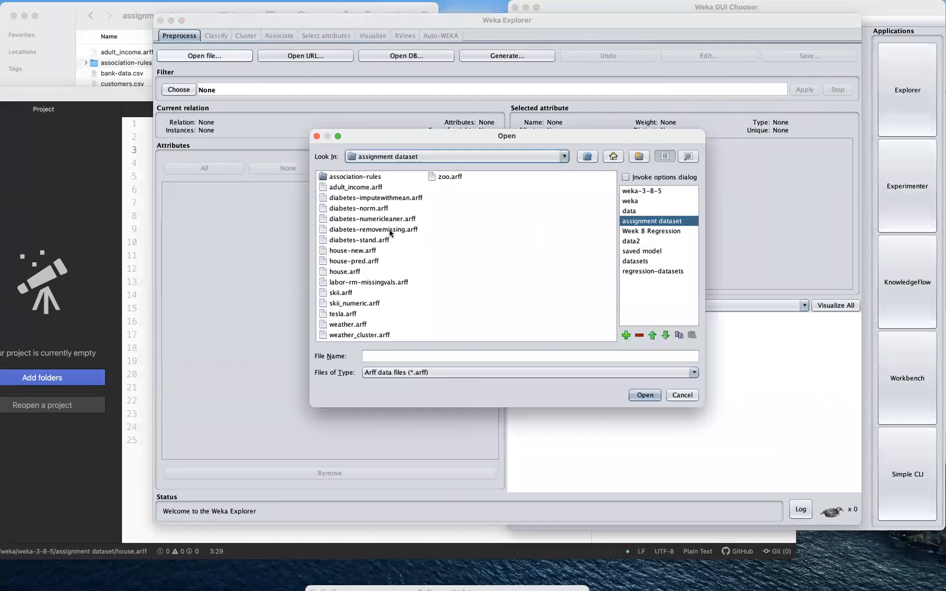
pyautogui.click(367, 189)
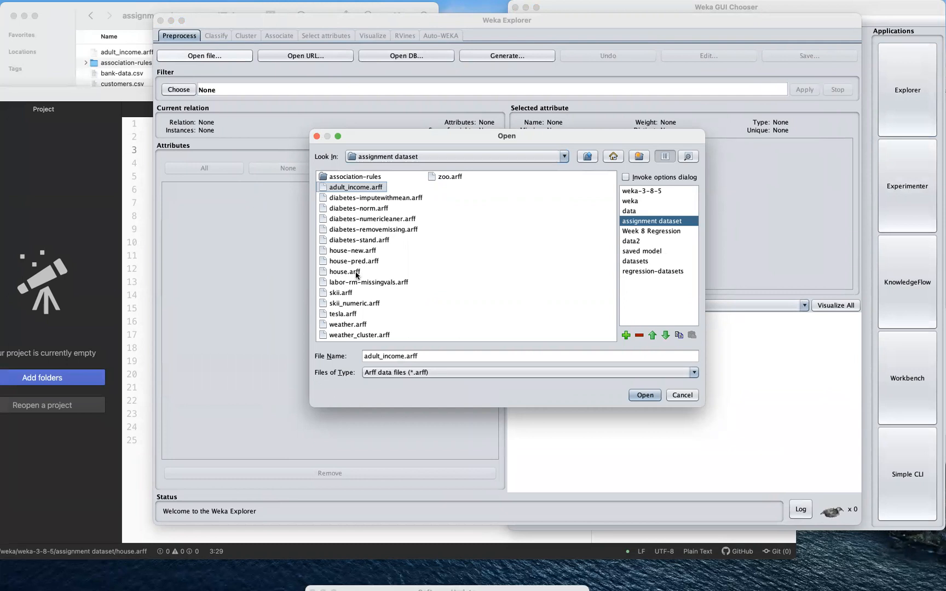
pyautogui.click(361, 324)
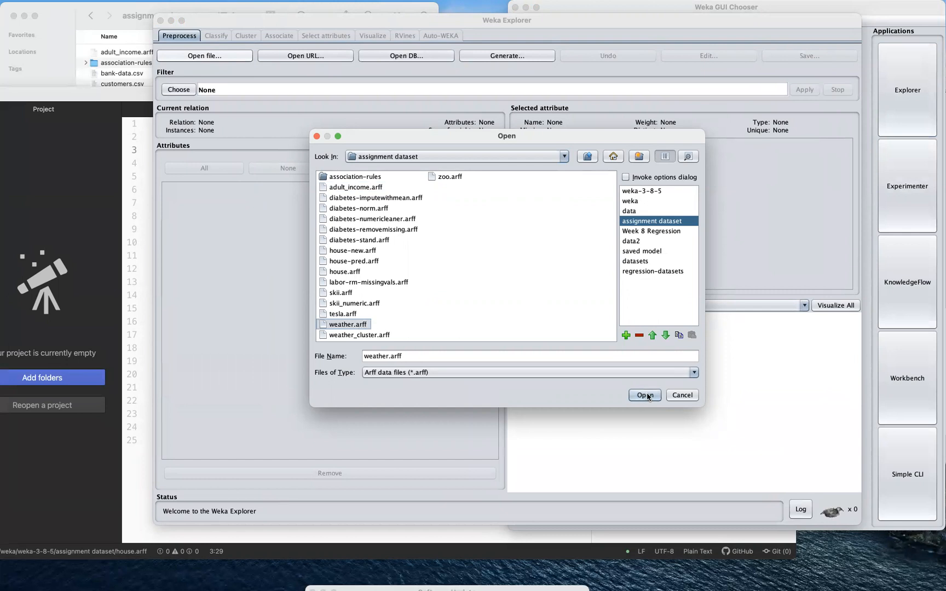
pyautogui.click(643, 395)
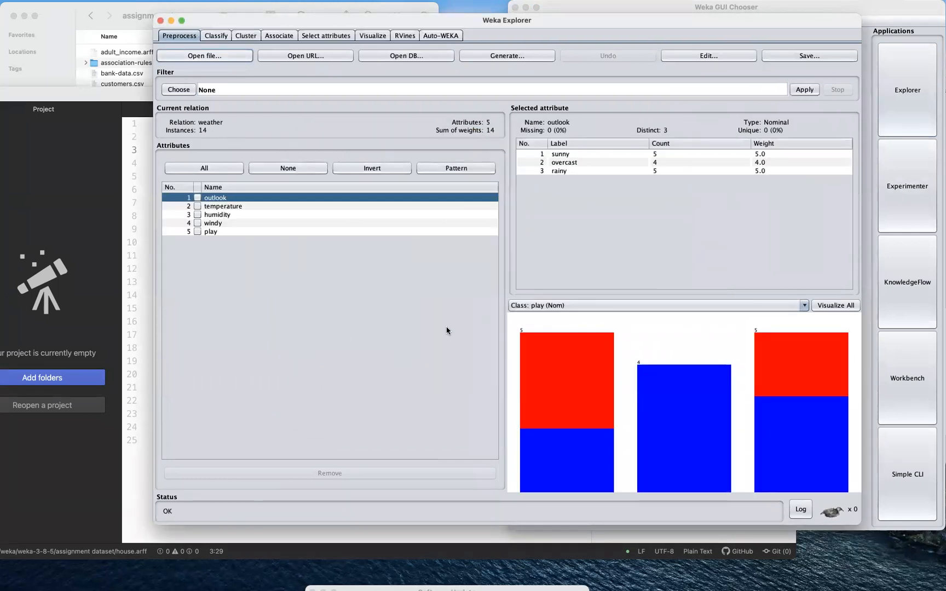
# Load the saved model linear.house.1.model from the saved model folder into the classifier result list.
pyautogui.click(222, 36)
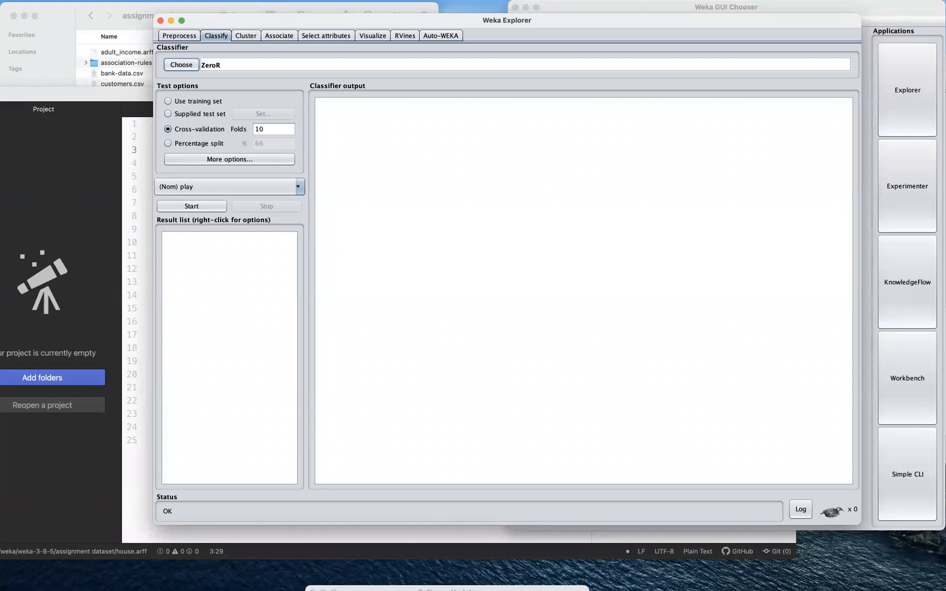
pyautogui.rightClick(207, 265)
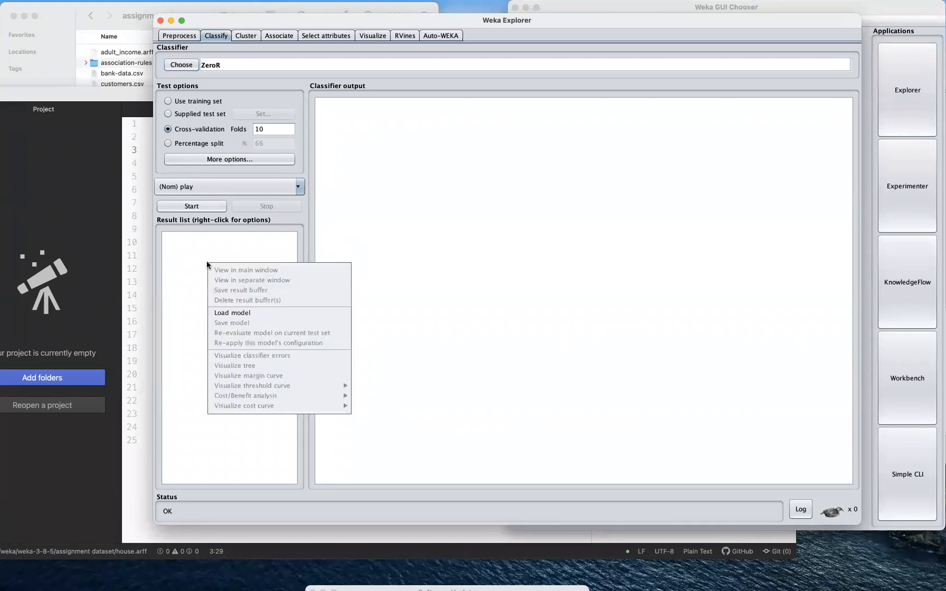
pyautogui.click(248, 313)
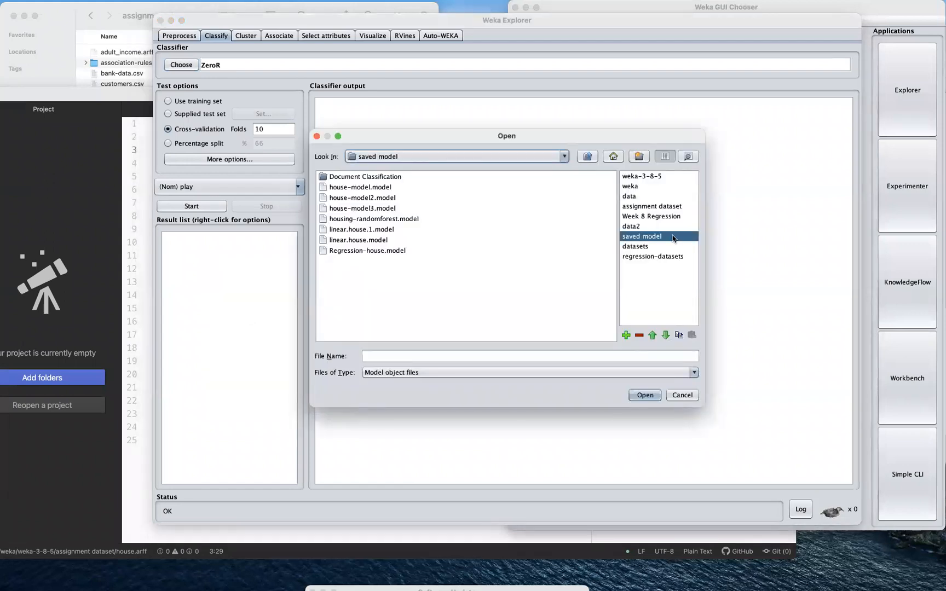
pyautogui.click(365, 230)
pyautogui.click(645, 395)
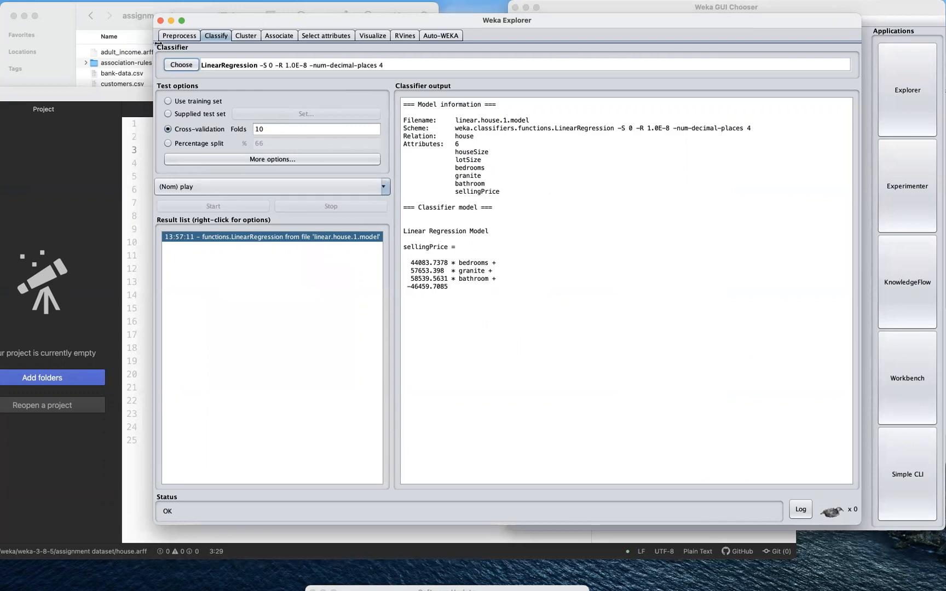
# Switch to Finder to locate house.arff in the assignment dataset folder, and bring the file forward in the Atom editor.
pyautogui.click(134, 21)
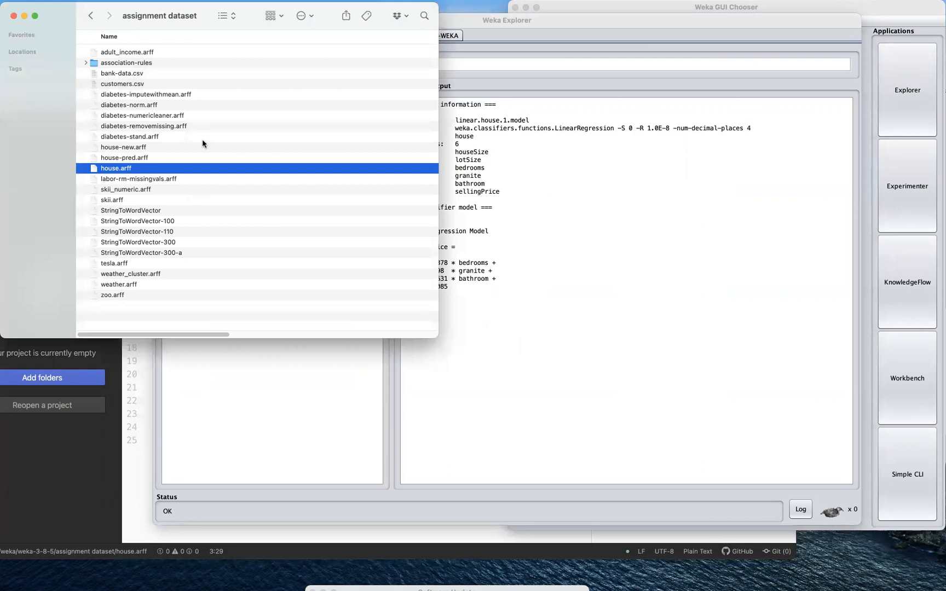
pyautogui.click(135, 171)
pyautogui.rightClick(136, 171)
pyautogui.moveTo(223, 187)
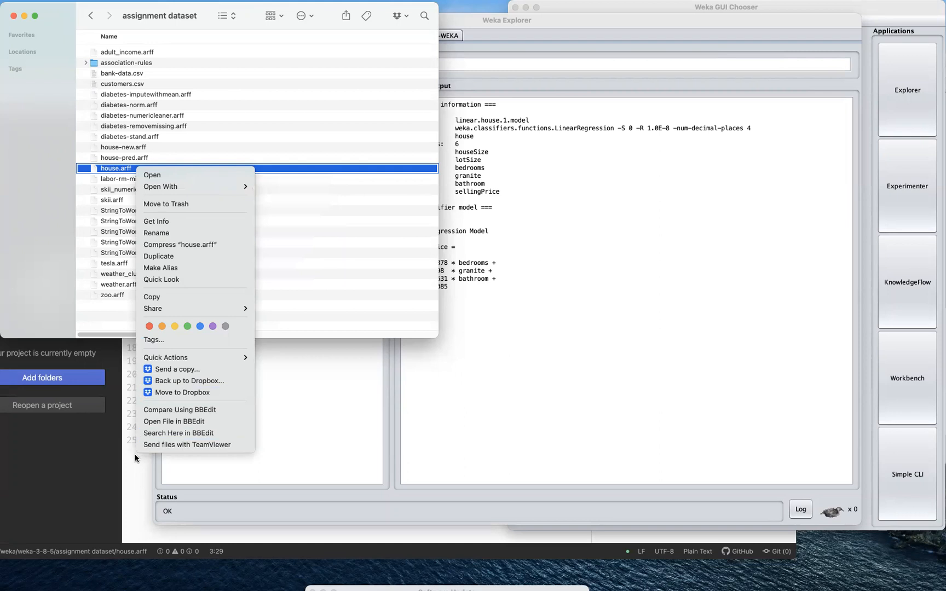
pyautogui.click(131, 470)
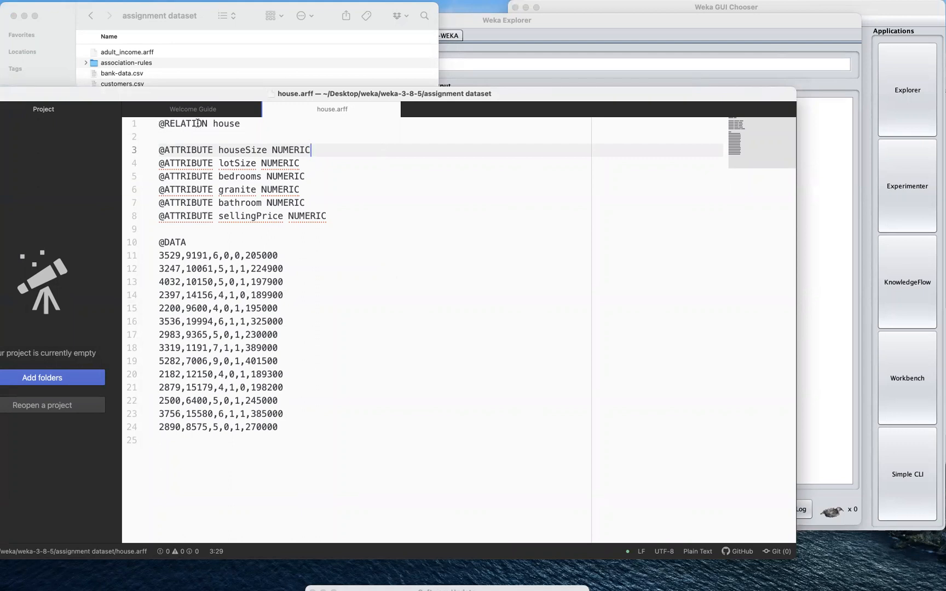
# Examine the relation name in house.arff, the values of its first data row, and the first six data rows.
pyautogui.moveTo(212, 122); pyautogui.dragTo(248, 122)
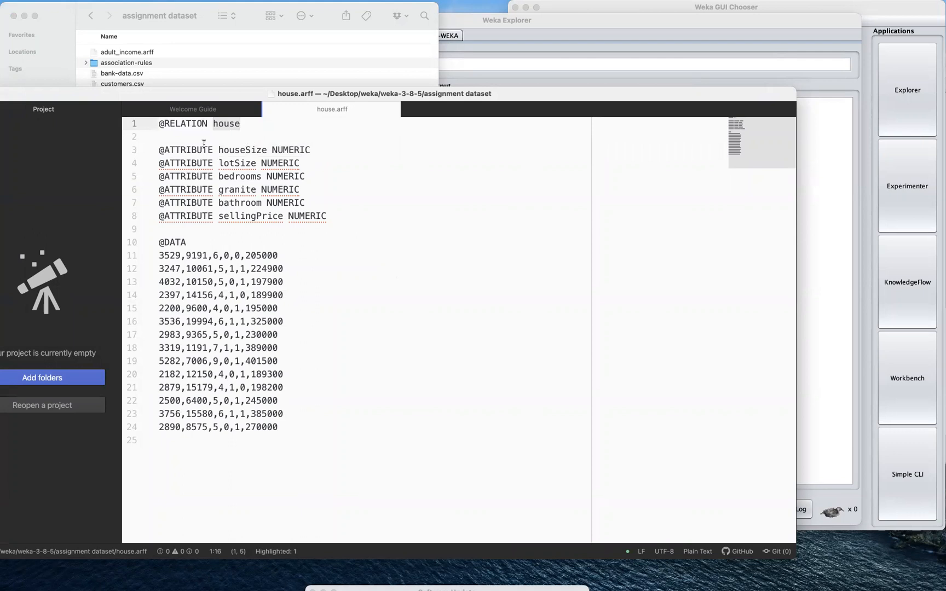
pyautogui.moveTo(193, 242); pyautogui.dragTo(298, 250)
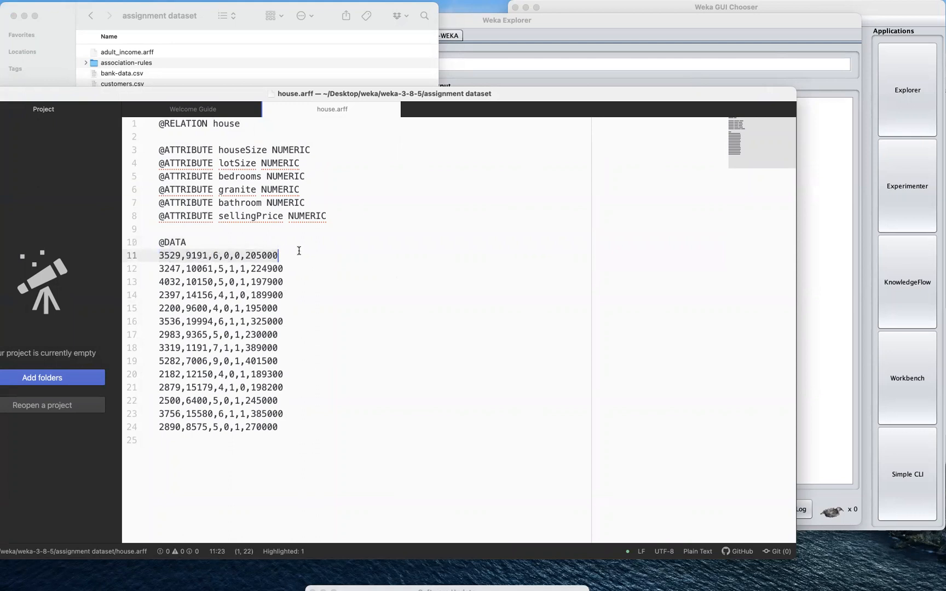
pyautogui.click(177, 256)
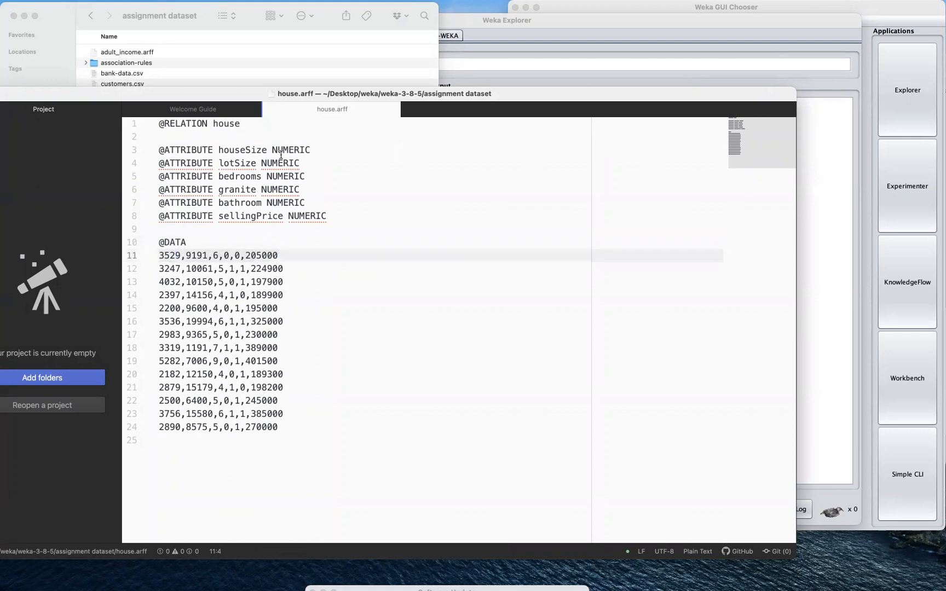
pyautogui.doubleClick(175, 255)
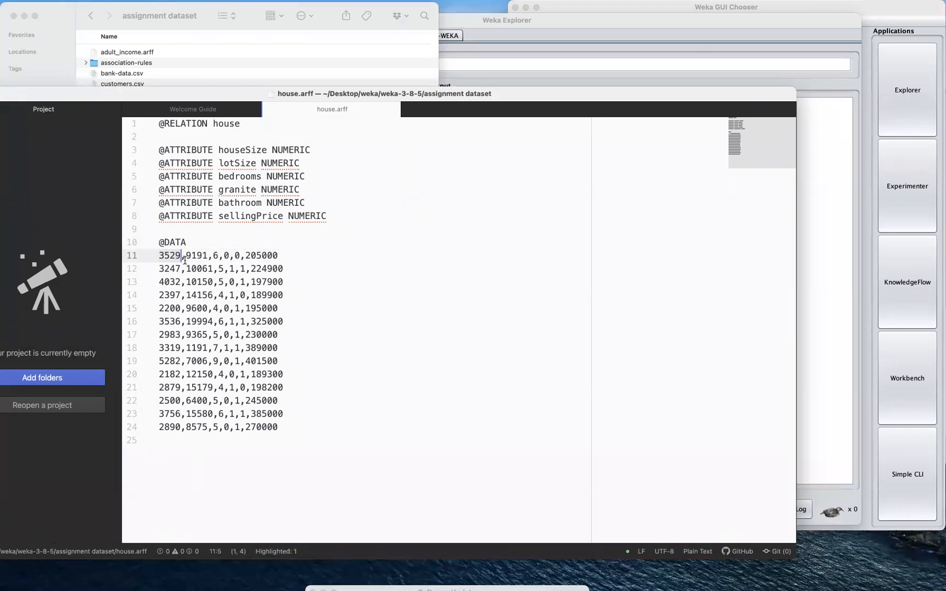
pyautogui.click(213, 255)
pyautogui.doubleClick(214, 255)
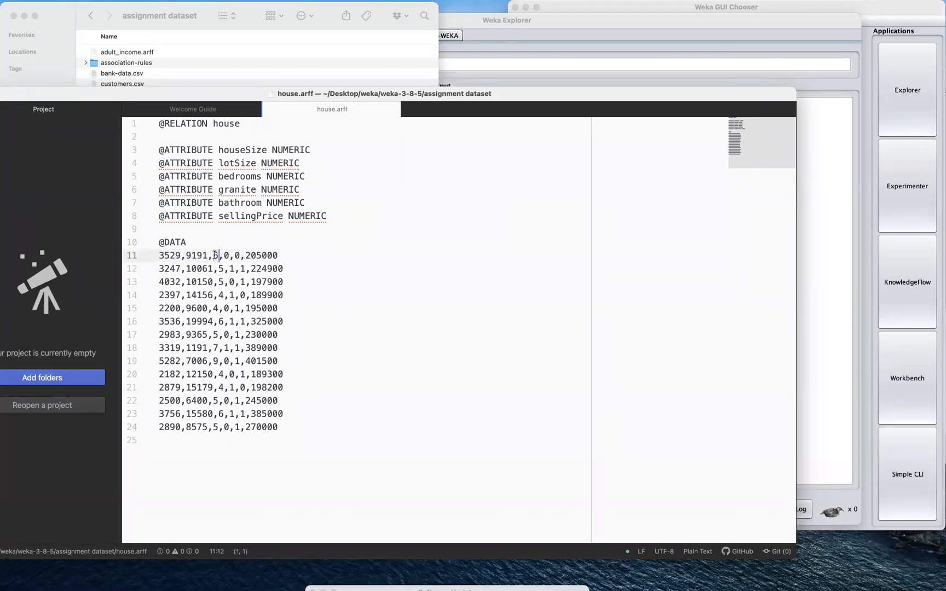
pyautogui.write('6')
pyautogui.doubleClick(267, 255)
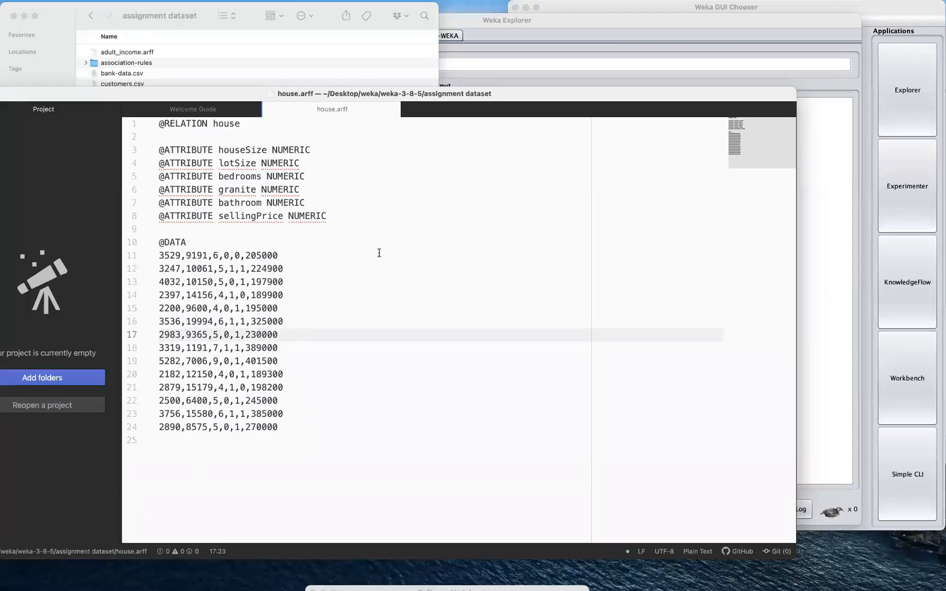
pyautogui.click(379, 253)
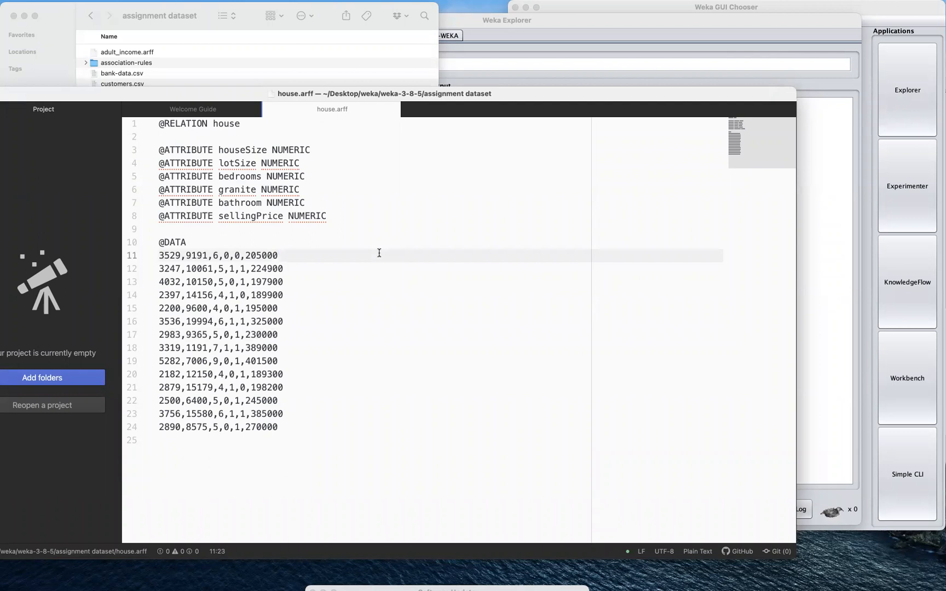
pyautogui.click(144, 255)
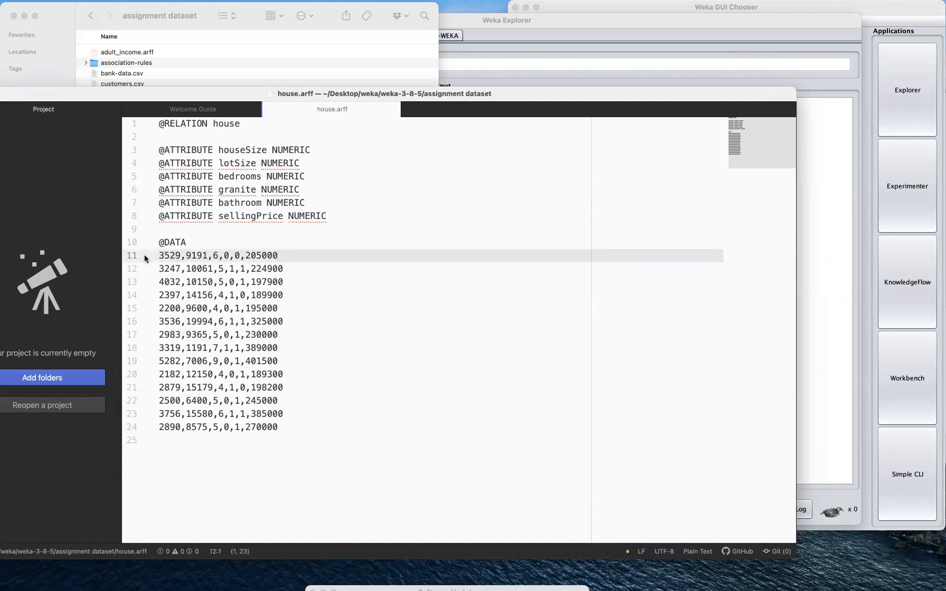
pyautogui.click(283, 252)
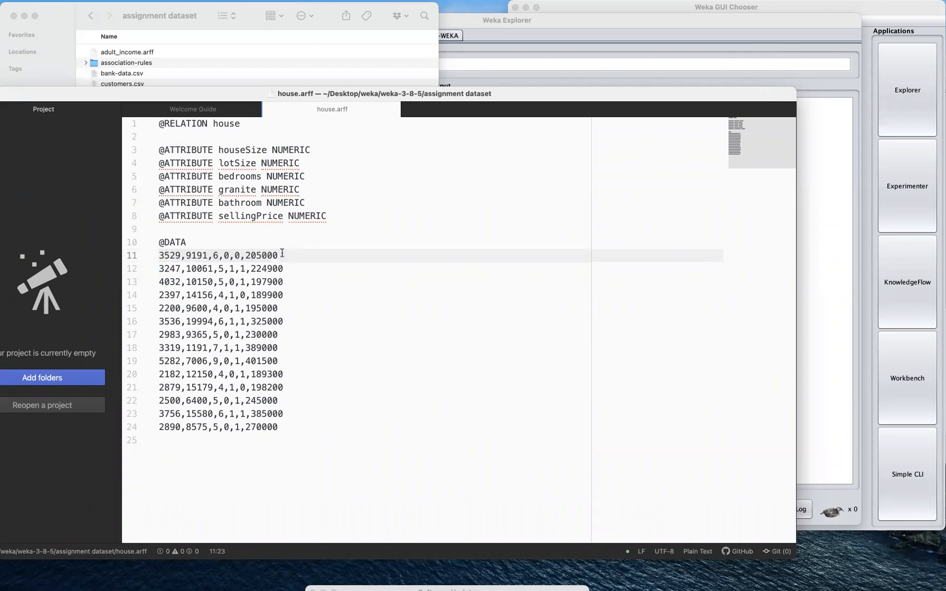
pyautogui.press('Down')
pyautogui.press('Down')
pyautogui.press('Down')
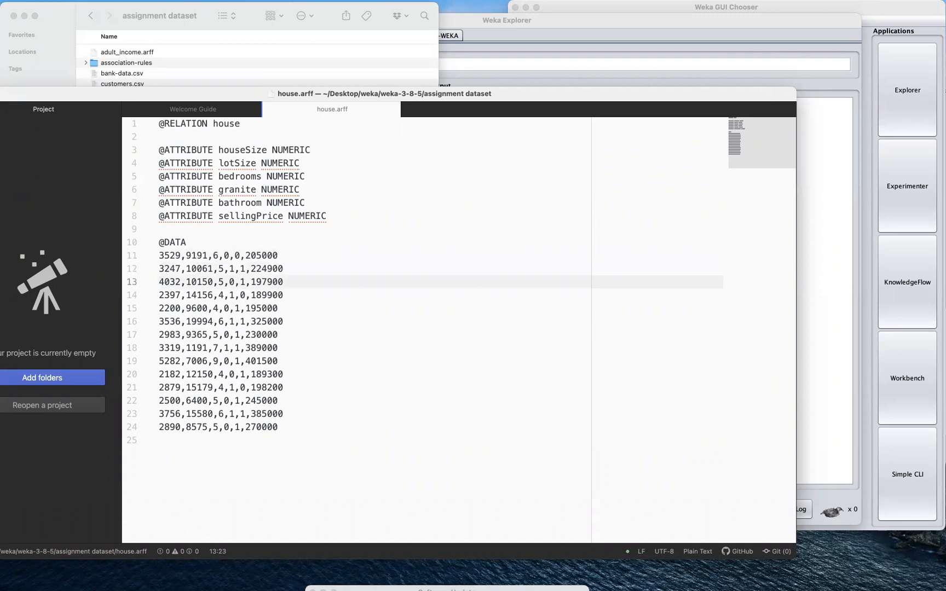
pyautogui.press('Down')
pyautogui.press('Down')
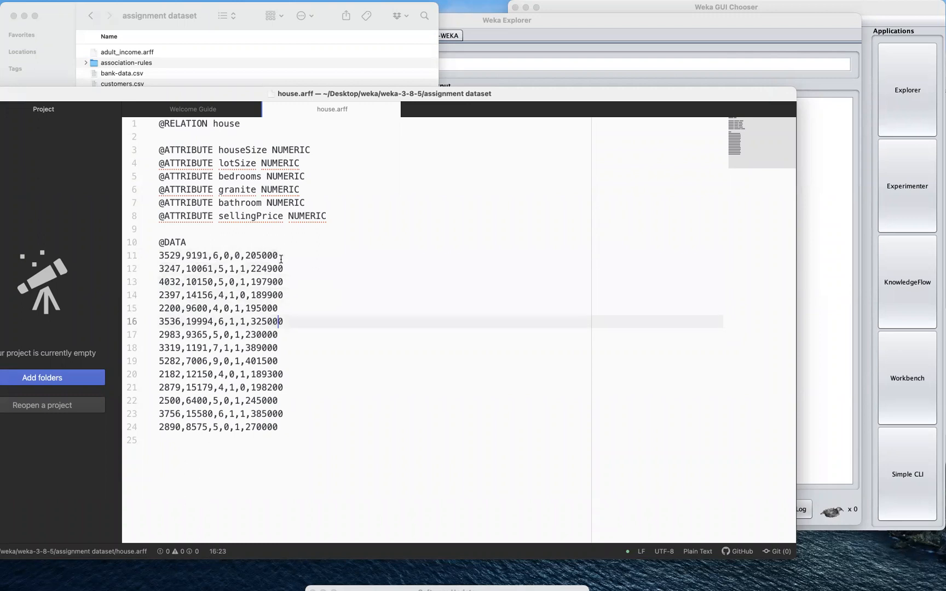
# Delete the data rows on lines 17 to 24, keeping only the first six house records.
pyautogui.click(285, 322)
pyautogui.moveTo(160, 336); pyautogui.dragTo(303, 425)
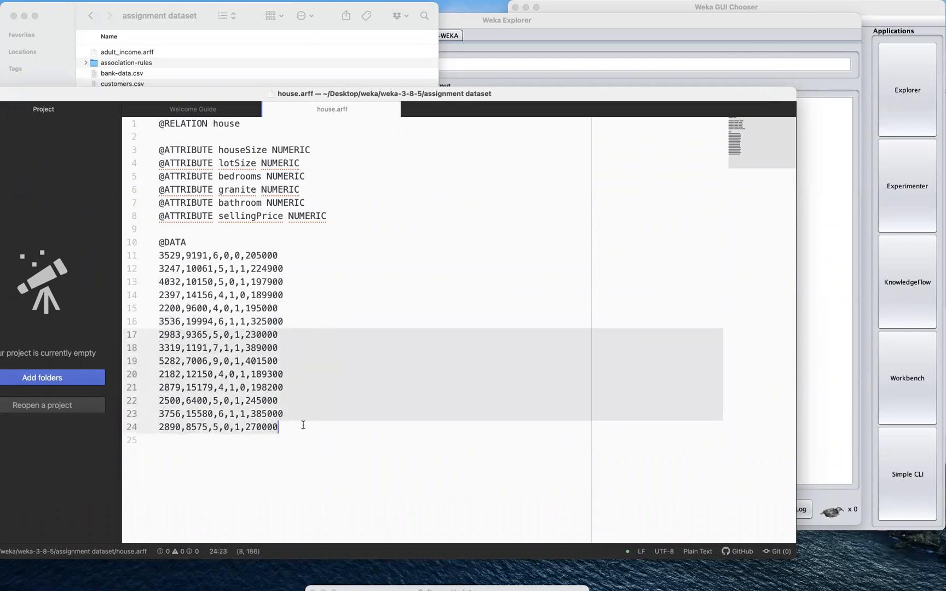
pyautogui.press('BackSpace')
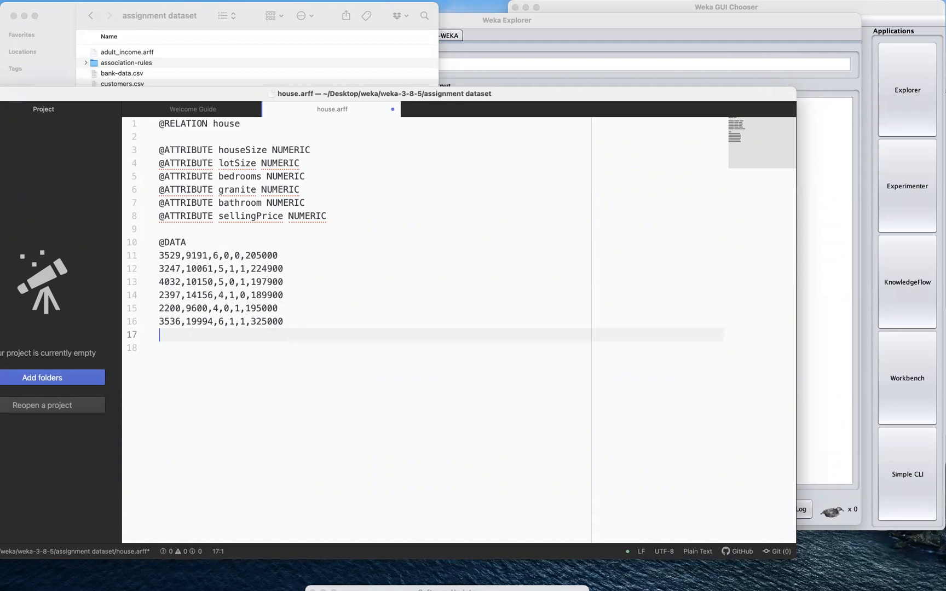
pyautogui.press('BackSpace')
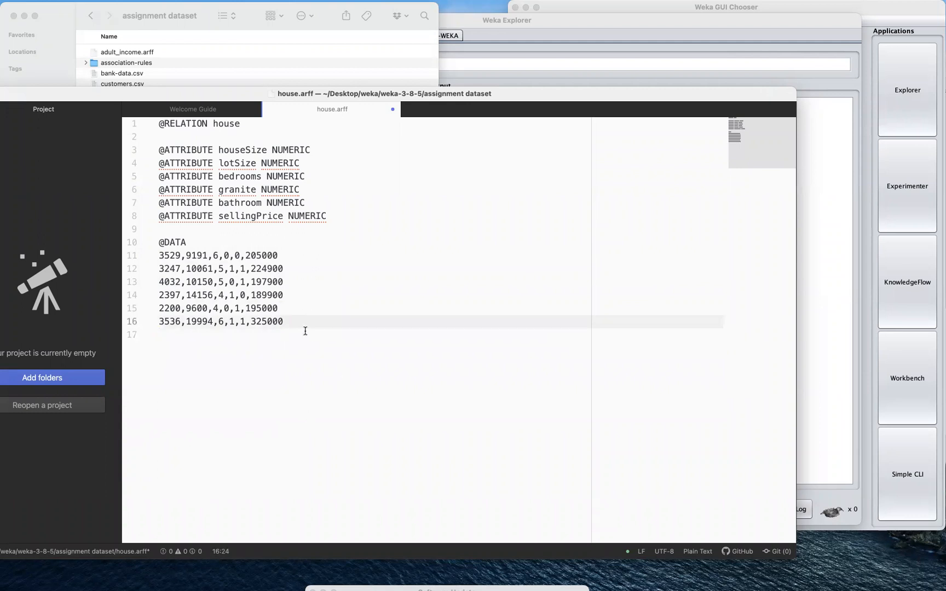
# Replace the sellingPrice value with ? in each of the six remaining data rows.
pyautogui.moveTo(246, 255); pyautogui.dragTo(286, 254)
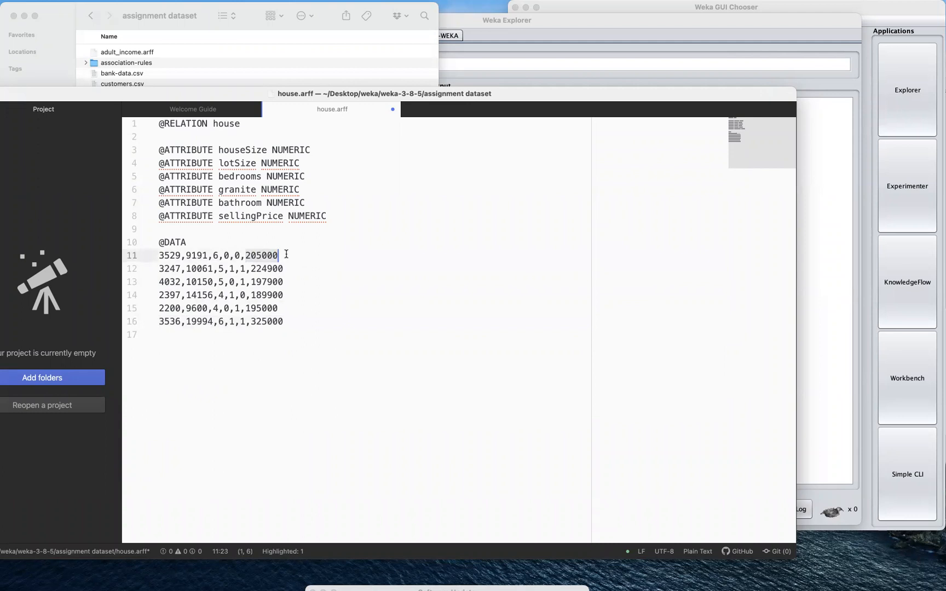
pyautogui.write('?')
pyautogui.doubleClick(272, 268)
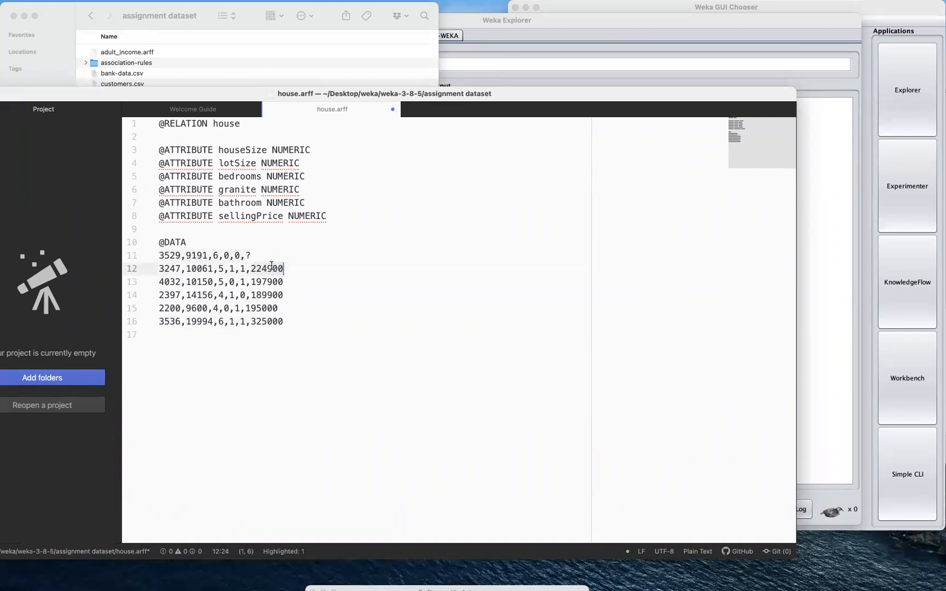
pyautogui.write('?')
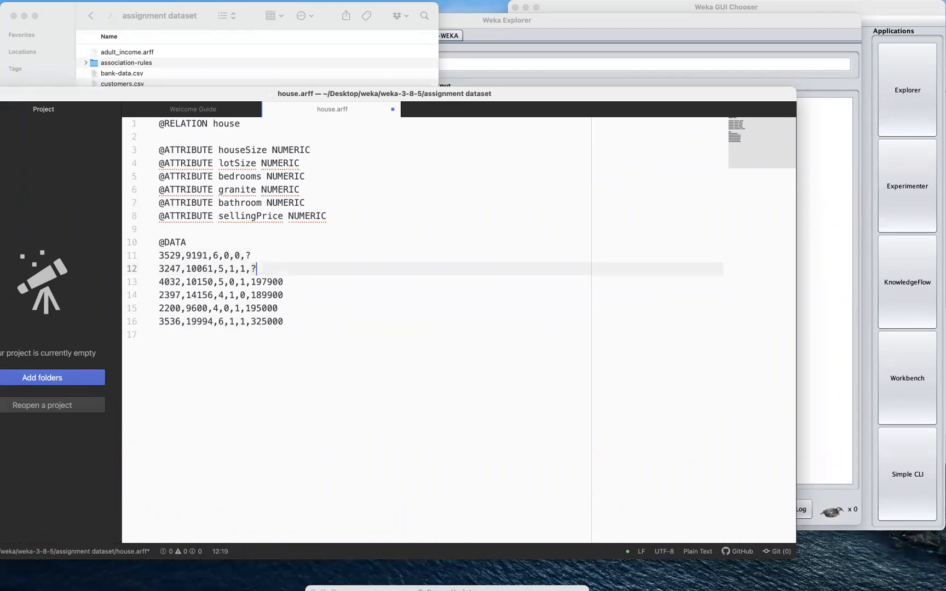
pyautogui.doubleClick(268, 282)
pyautogui.write('?')
pyautogui.doubleClick(270, 293)
pyautogui.write('?')
pyautogui.doubleClick(270, 308)
pyautogui.write('?')
pyautogui.doubleClick(269, 321)
pyautogui.press('BackSpace')
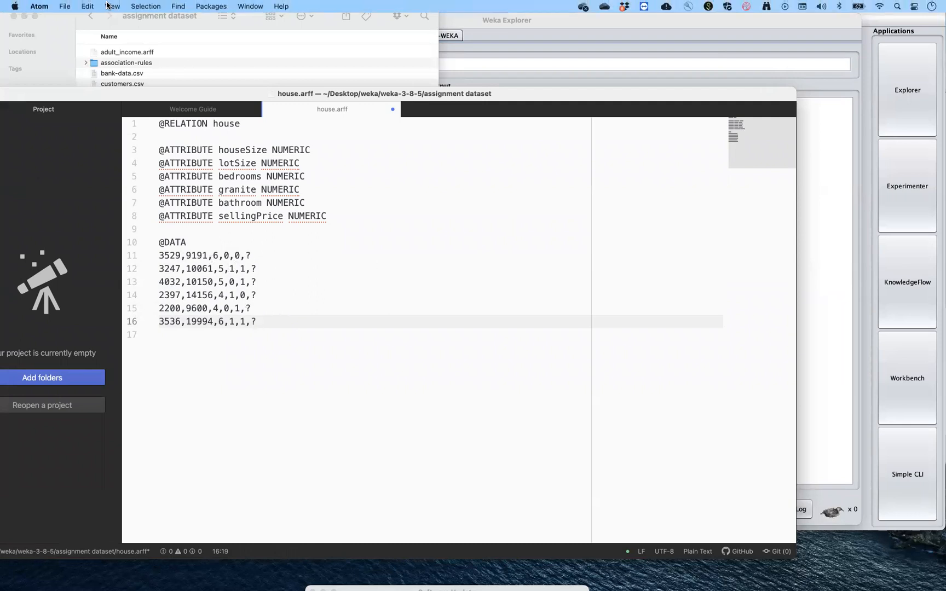
# Save the edited file as house-new-data.arff in the assignment dataset folder.
pyautogui.click(65, 6)
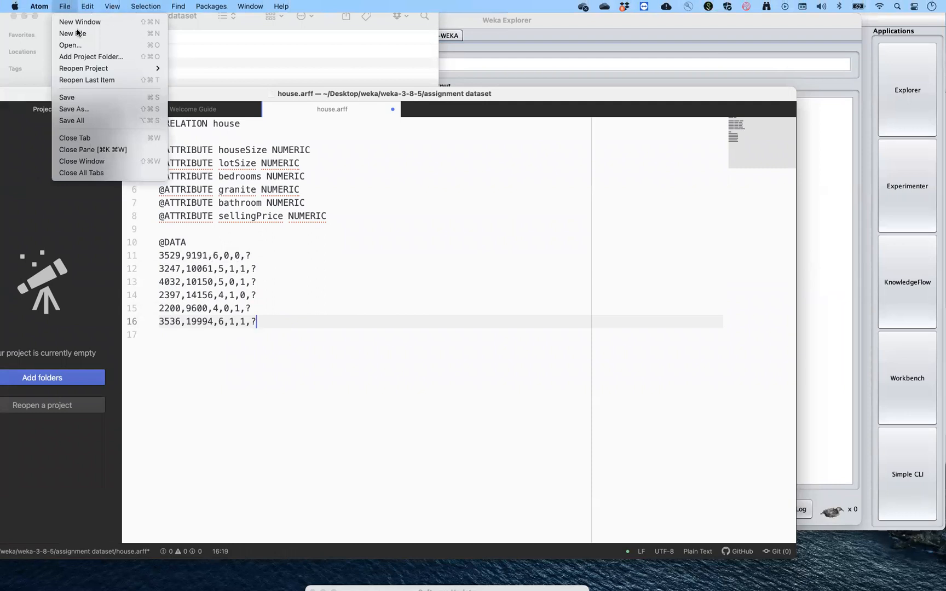
pyautogui.click(77, 109)
pyautogui.click(382, 204)
pyautogui.write('-new-')
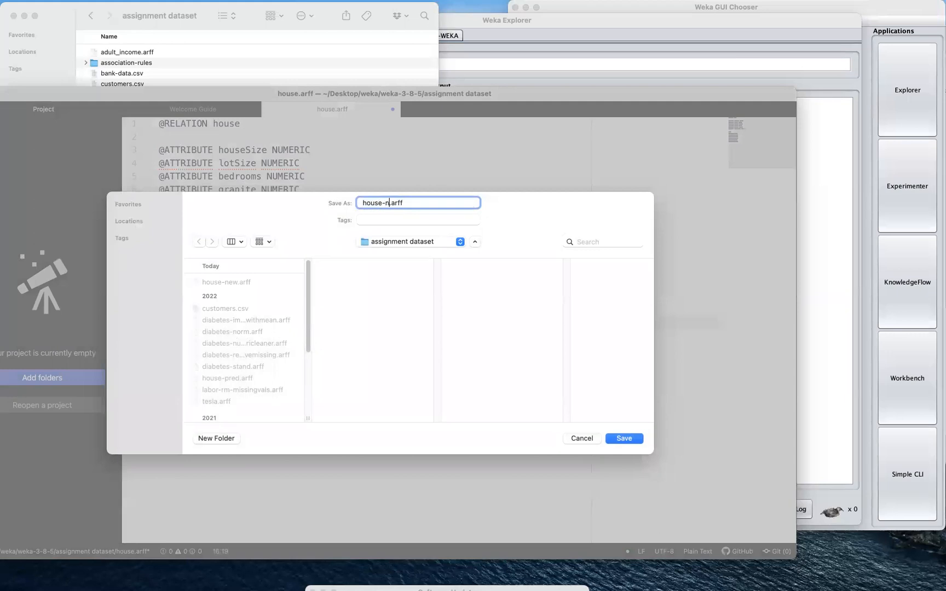
pyautogui.write('dat')
pyautogui.write('a')
pyautogui.click(626, 438)
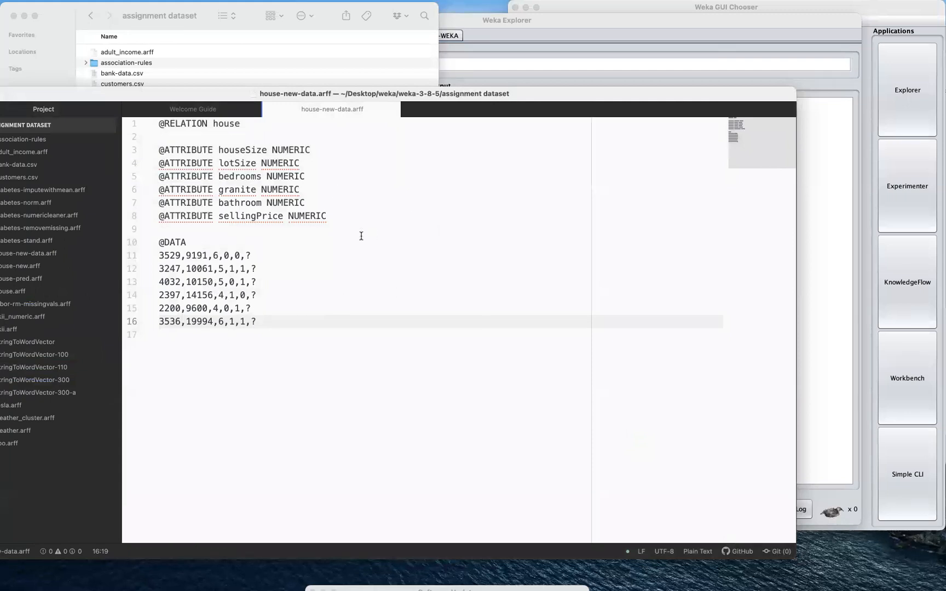
# Switch back to the Weka Explorer and check the actions available for the loaded LinearRegression model.
pyautogui.click(554, 29)
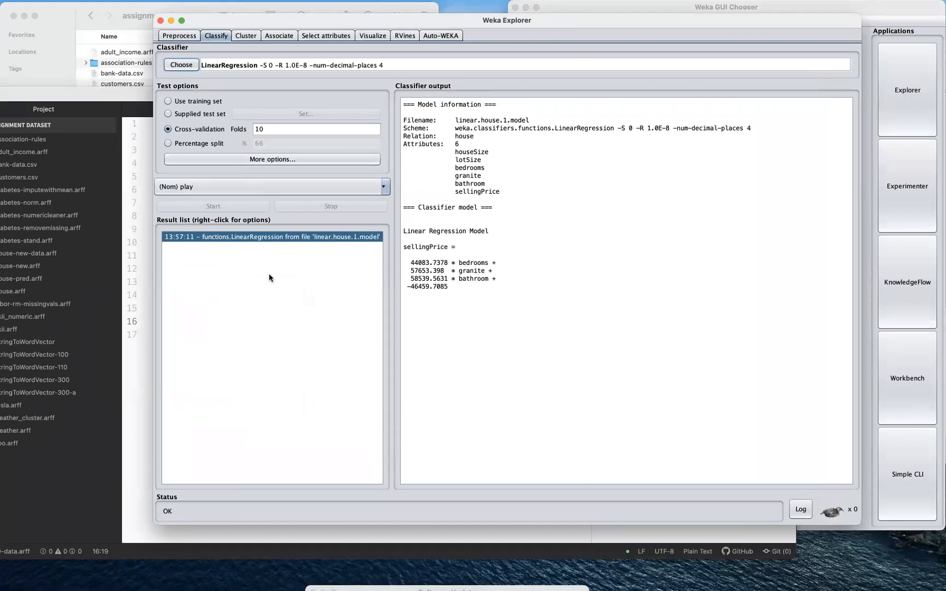
pyautogui.rightClick(246, 240)
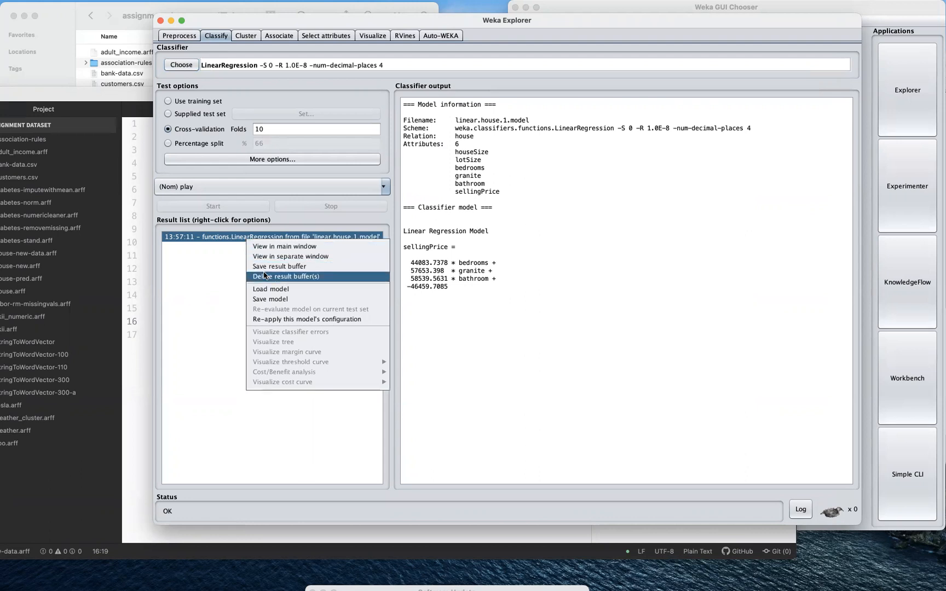
pyautogui.click(201, 252)
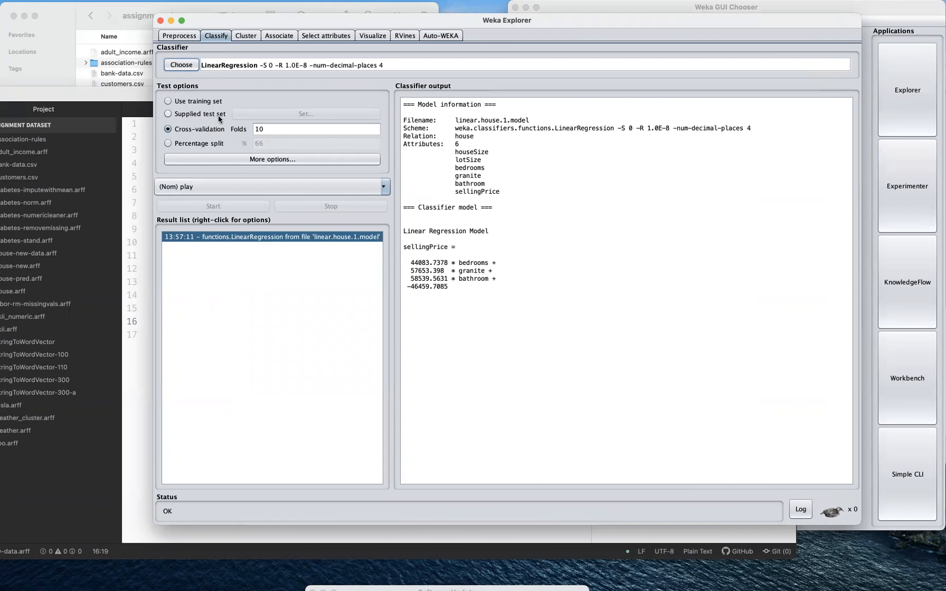
# Use house-new-data.arff from the assignment dataset folder as the supplied test set, with sellingPrice as the class.
pyautogui.click(178, 115)
pyautogui.click(340, 114)
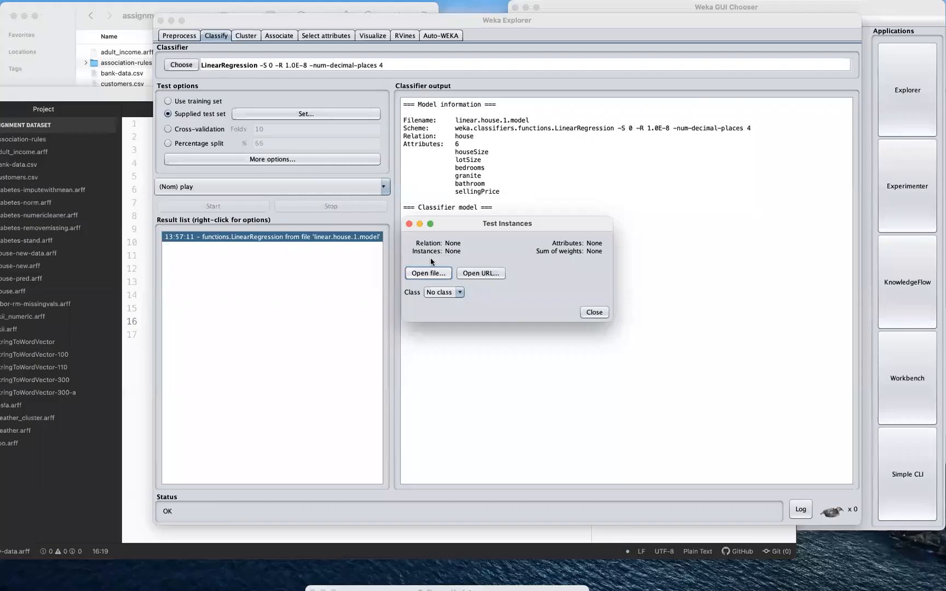
pyautogui.click(436, 273)
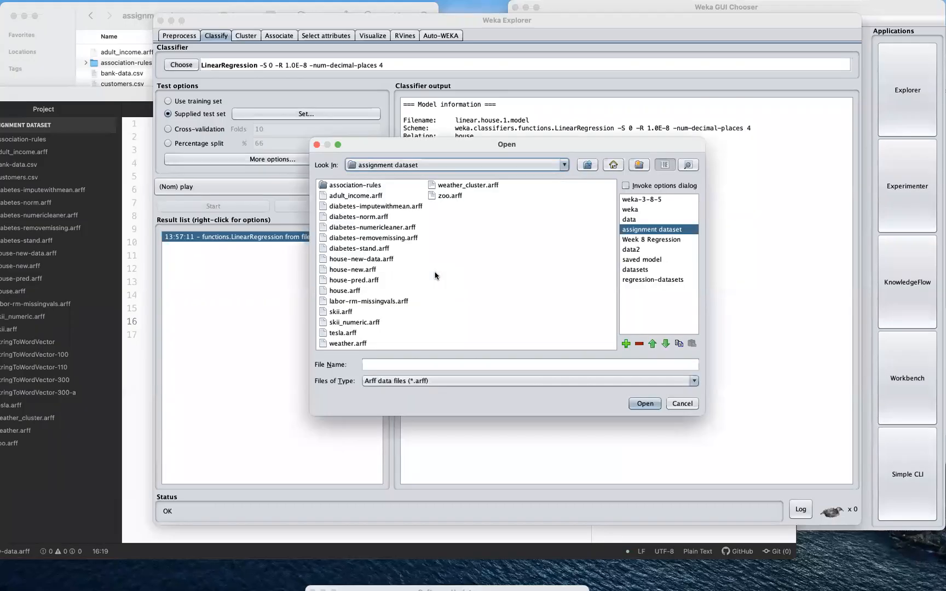
pyautogui.click(361, 261)
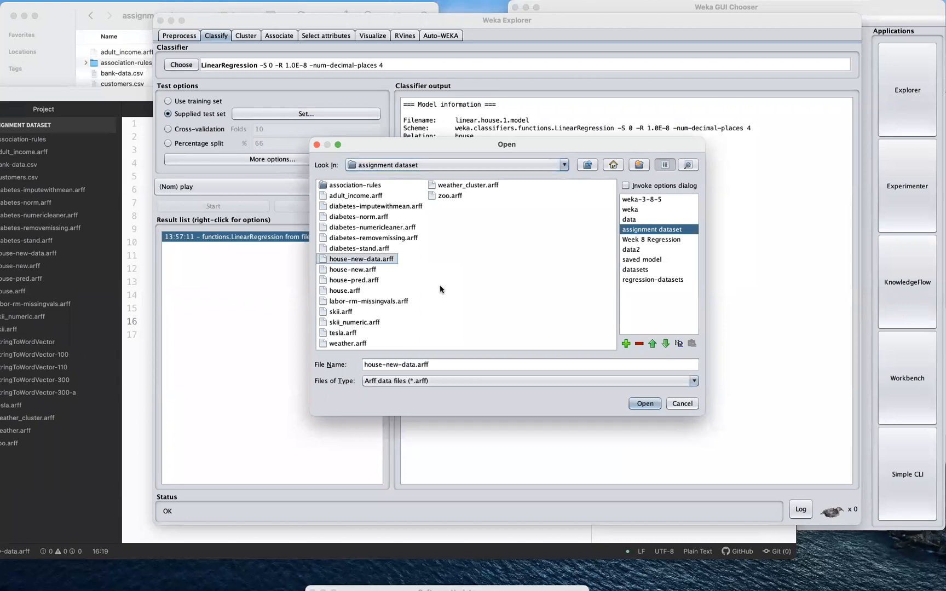
pyautogui.click(643, 405)
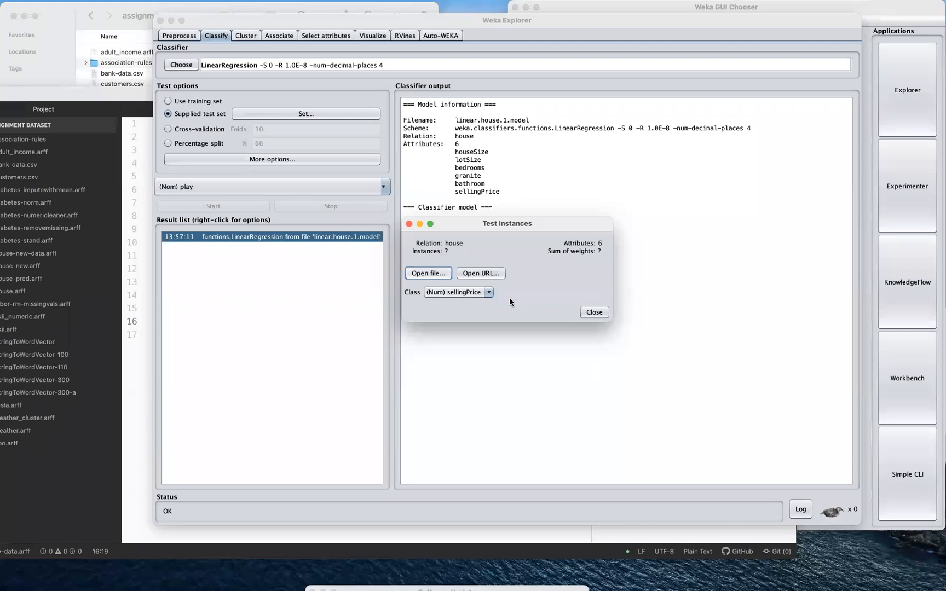
pyautogui.click(591, 312)
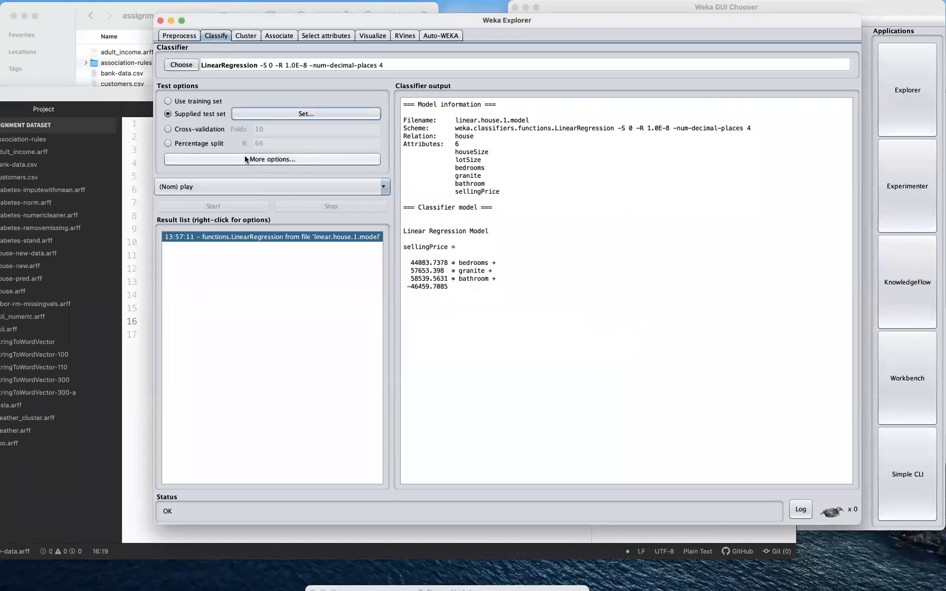
# Turn off output of the model, per-class stats and confusion matrix, plus storing test predictions for visualization and collecting predictions for AUROC.
pyautogui.click(281, 160)
pyautogui.click(194, 177)
pyautogui.click(206, 209)
pyautogui.click(200, 249)
pyautogui.click(198, 267)
pyautogui.click(198, 285)
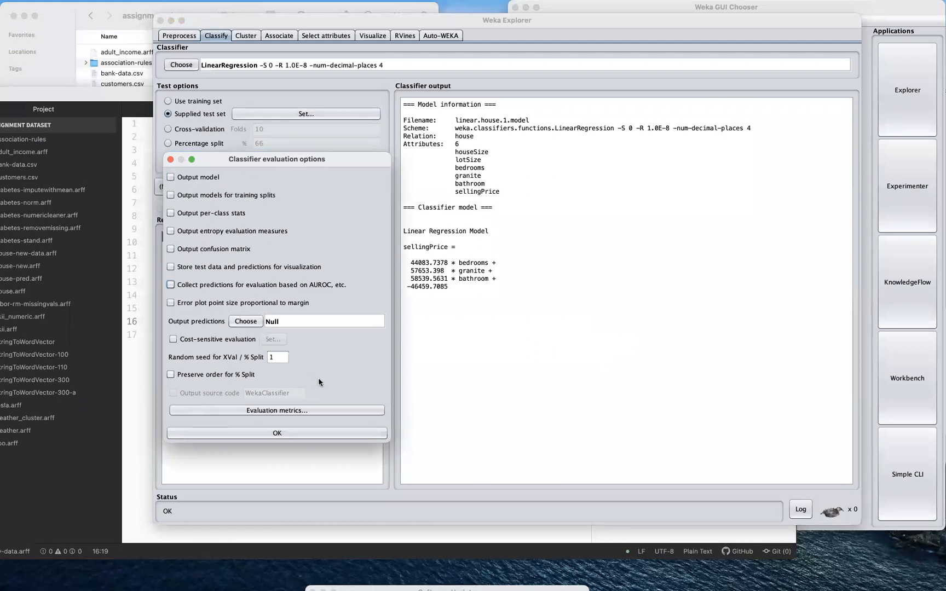
# Look through the list of evaluation metrics and accept the classifier evaluation options.
pyautogui.click(289, 411)
pyautogui.scroll(-2, 254, 257)
pyautogui.scroll(-3, 253, 257)
pyautogui.scroll(5, 253, 257)
pyautogui.click(280, 292)
pyautogui.click(305, 436)
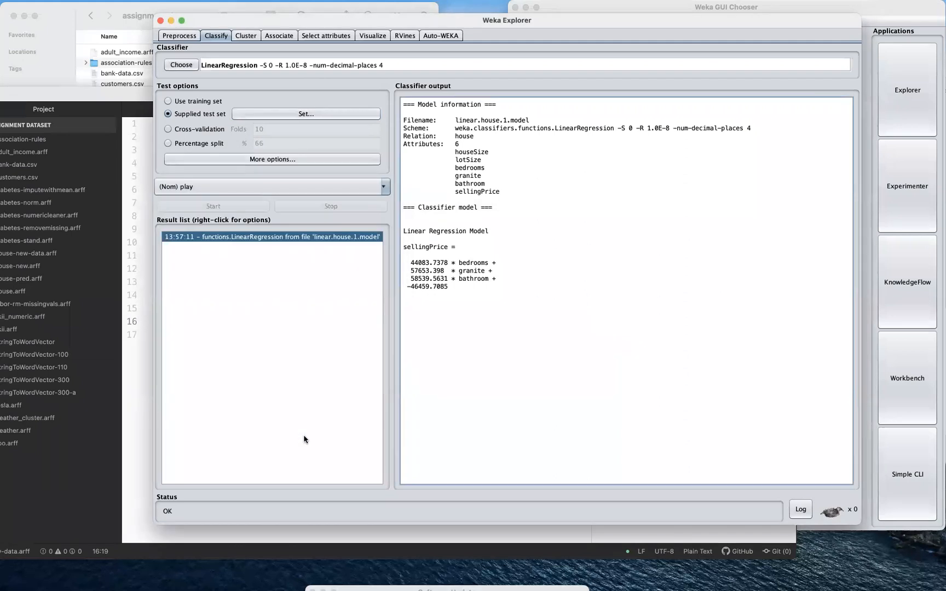
# Re-evaluate the loaded LinearRegression model on the supplied test set.
pyautogui.rightClick(268, 238)
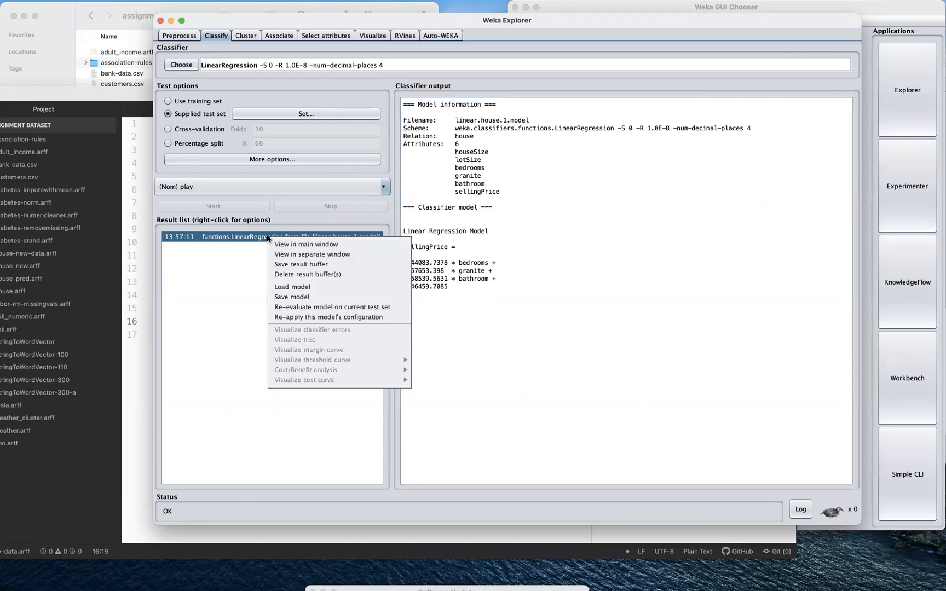
pyautogui.click(316, 307)
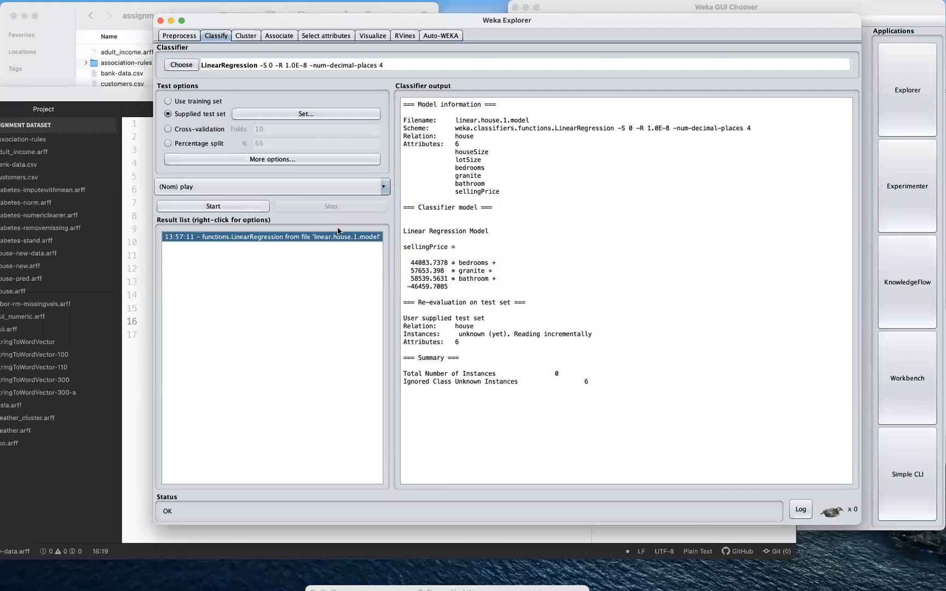
# Set the output predictions format to PlainText and run the loaded model's re-evaluation on the current test set again.
pyautogui.click(289, 162)
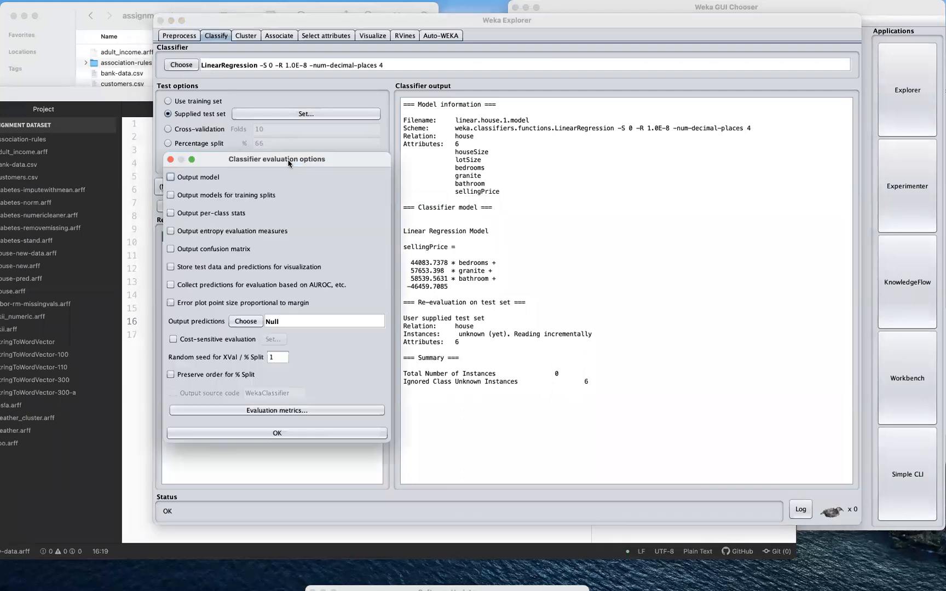
pyautogui.click(252, 325)
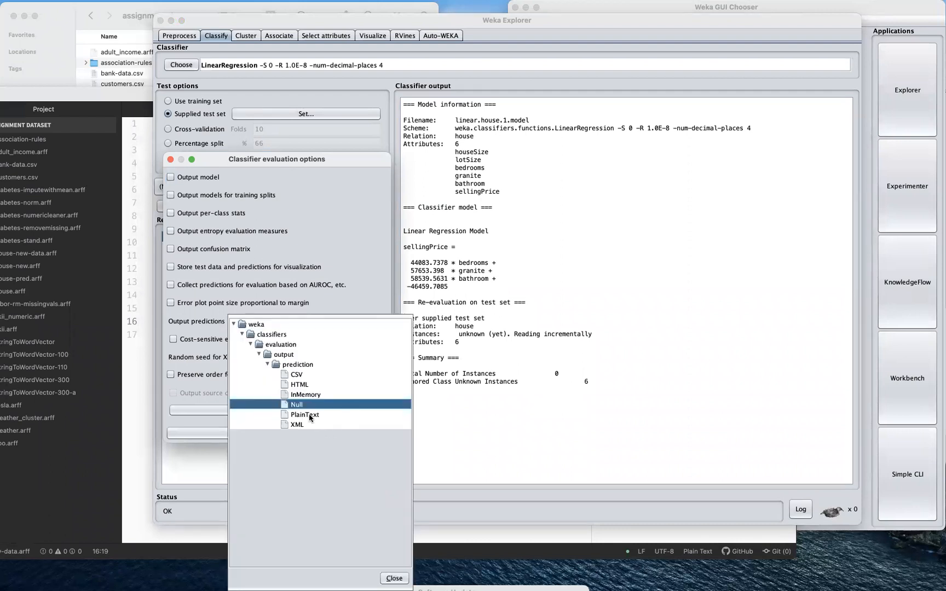
pyautogui.click(310, 415)
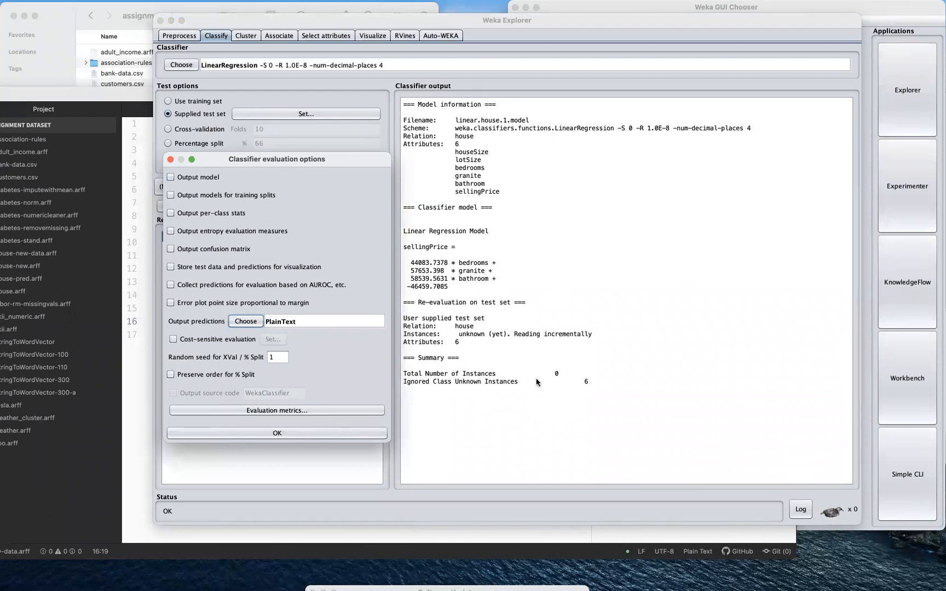
pyautogui.click(306, 434)
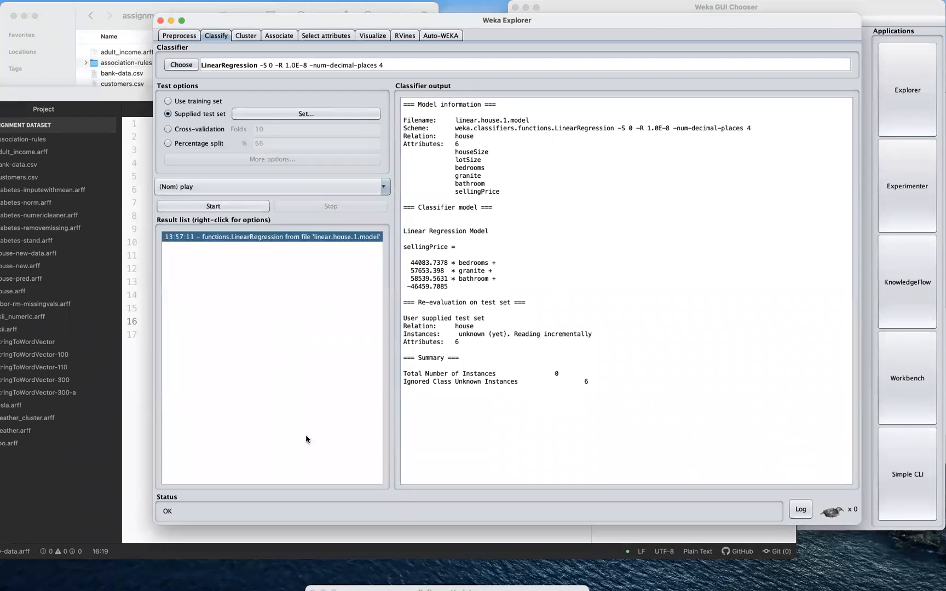
pyautogui.rightClick(281, 239)
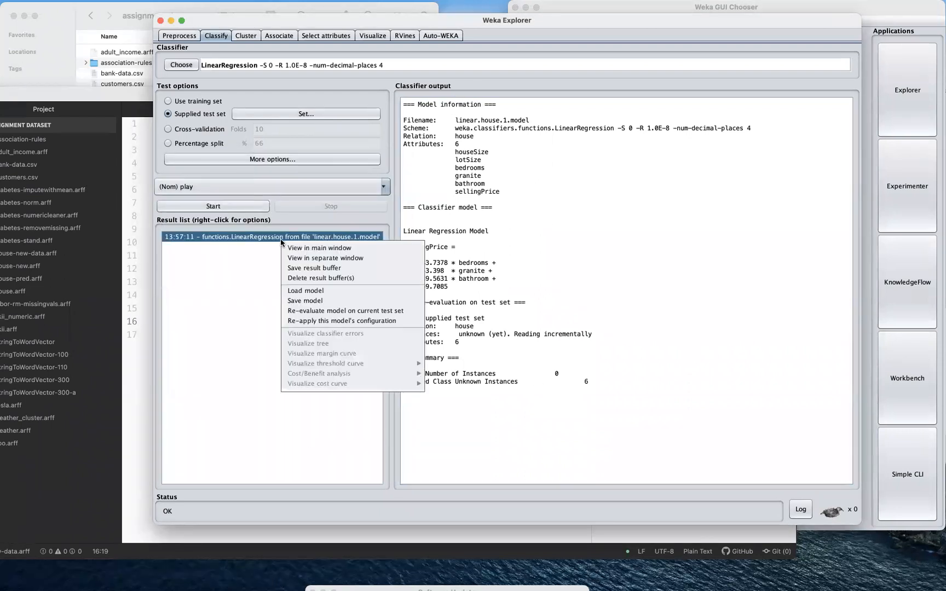
pyautogui.click(344, 311)
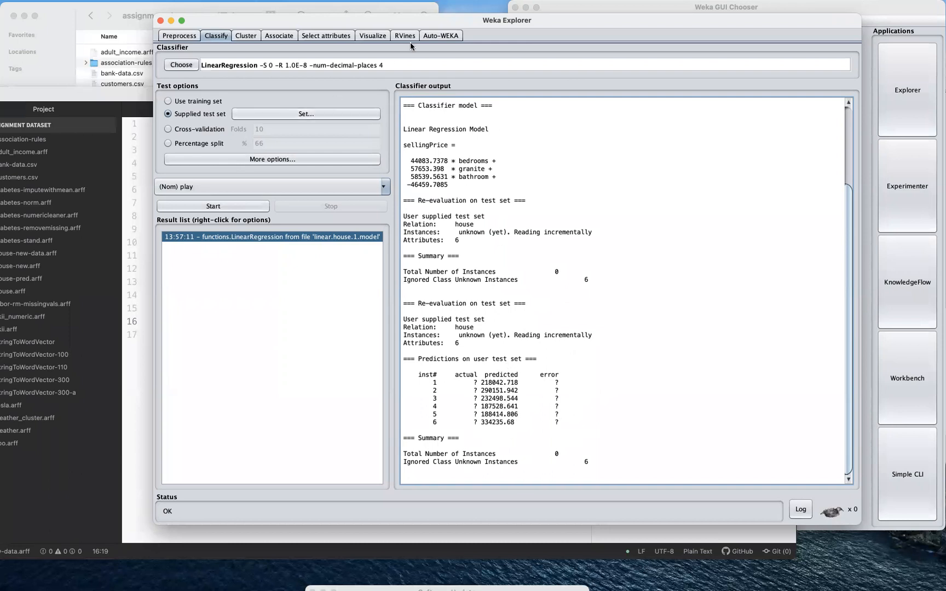
# Open the original house.arff from the assignment dataset folder in the text editor and size its window so Weka's predictions stay visible beside it.
pyautogui.moveTo(419, 21); pyautogui.dragTo(482, 42)
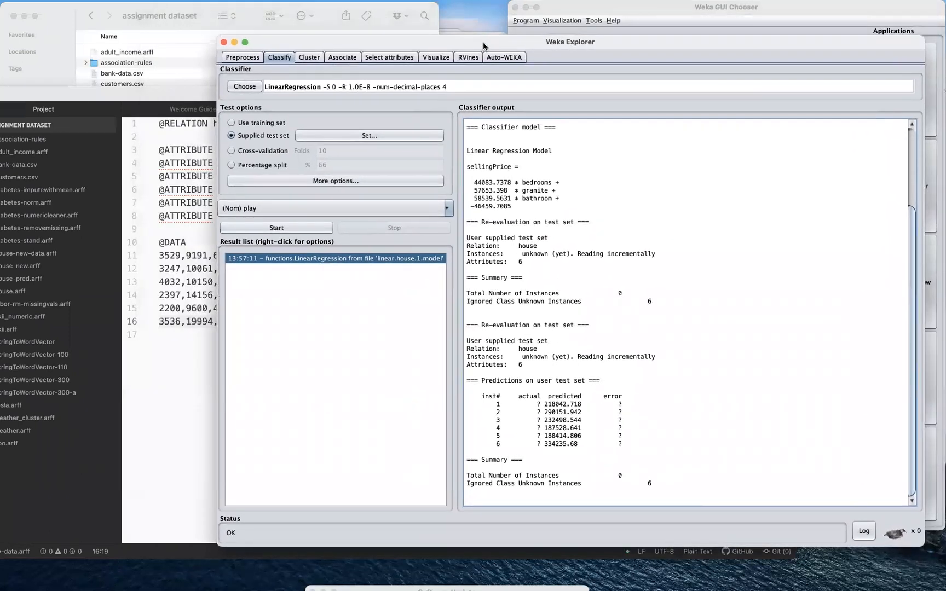
pyautogui.click(161, 166)
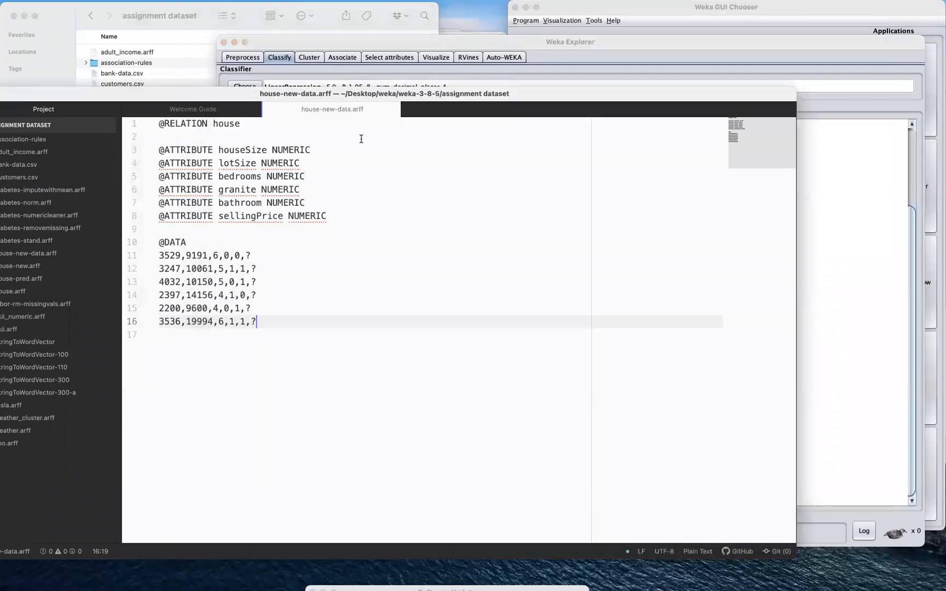
pyautogui.click(161, 21)
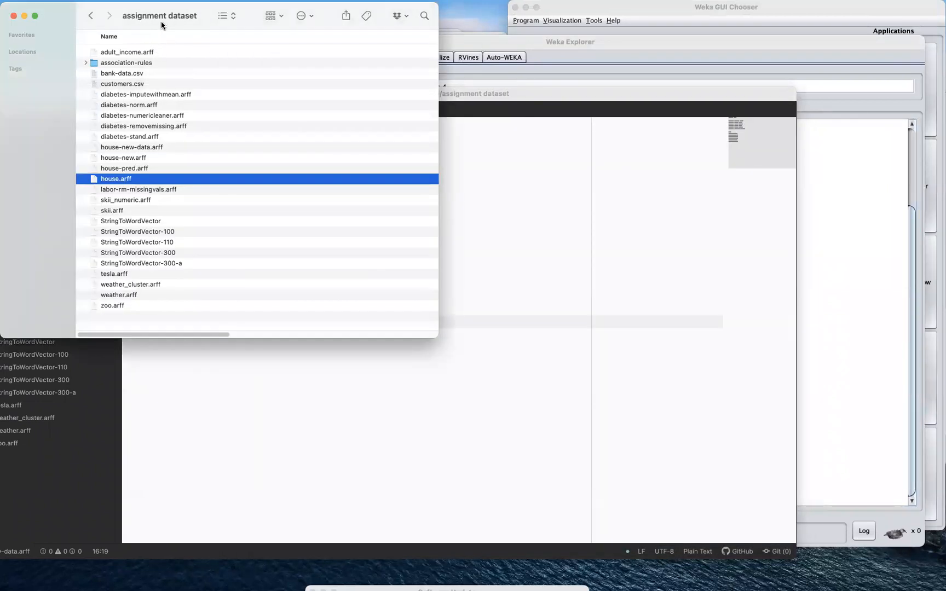
pyautogui.rightClick(131, 181)
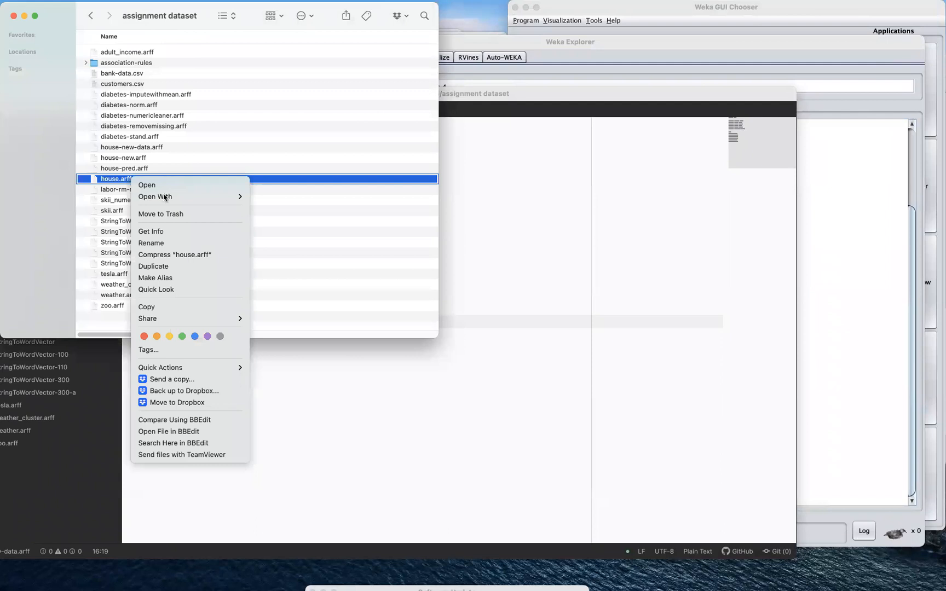
pyautogui.moveTo(163, 197)
pyautogui.click(295, 225)
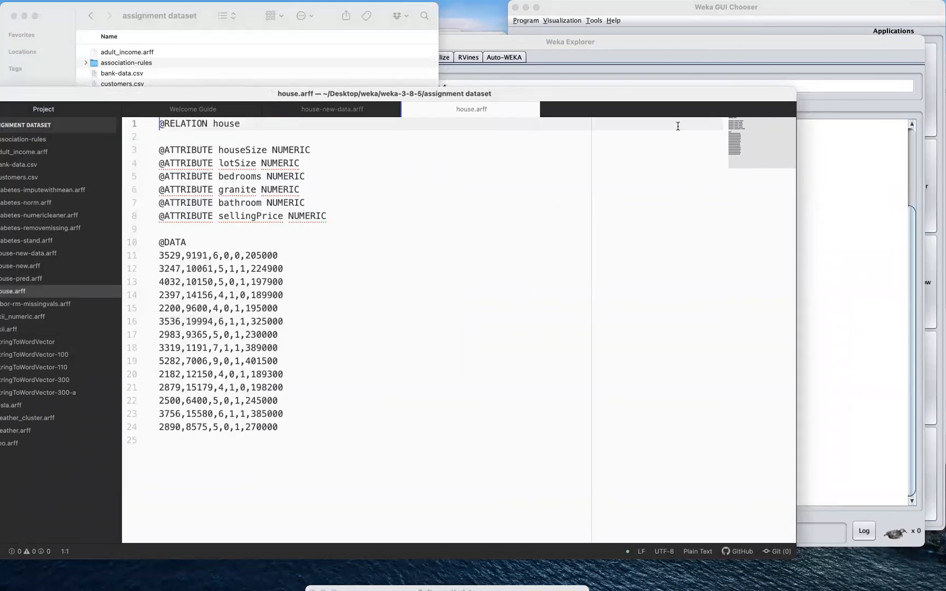
pyautogui.moveTo(795, 87); pyautogui.dragTo(493, 68)
# Compare the actual sellingPrice values of the first three records in house.arff with Weka's predictions for instances 1 to 3.
pyautogui.moveTo(280, 230); pyautogui.dragTo(167, 230)
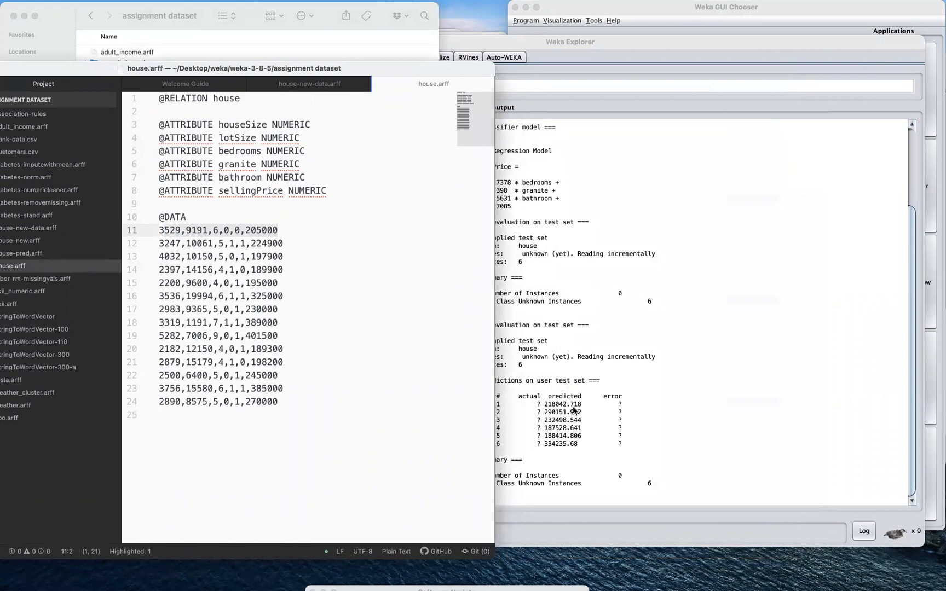
pyautogui.doubleClick(252, 244)
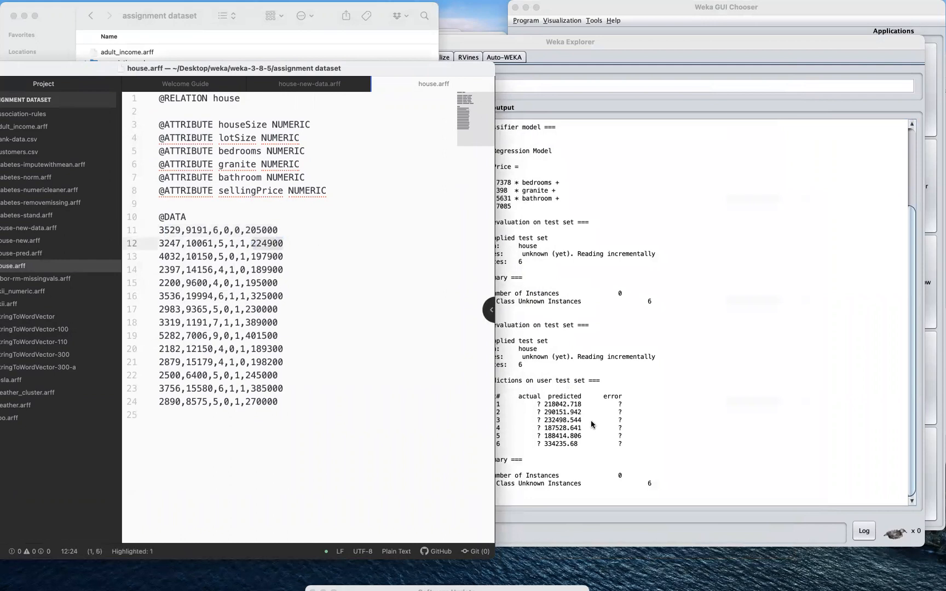
pyautogui.click(567, 419)
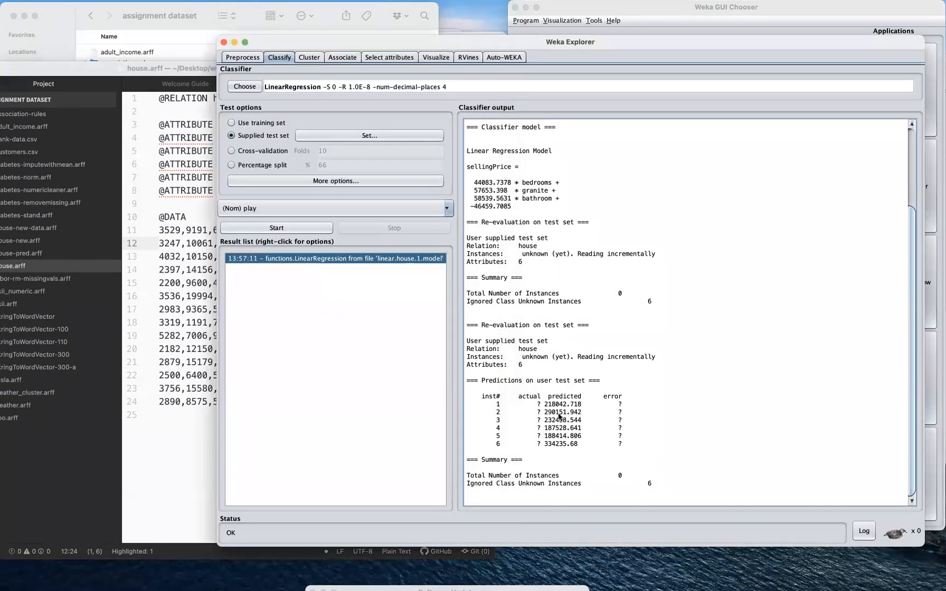
pyautogui.click(194, 358)
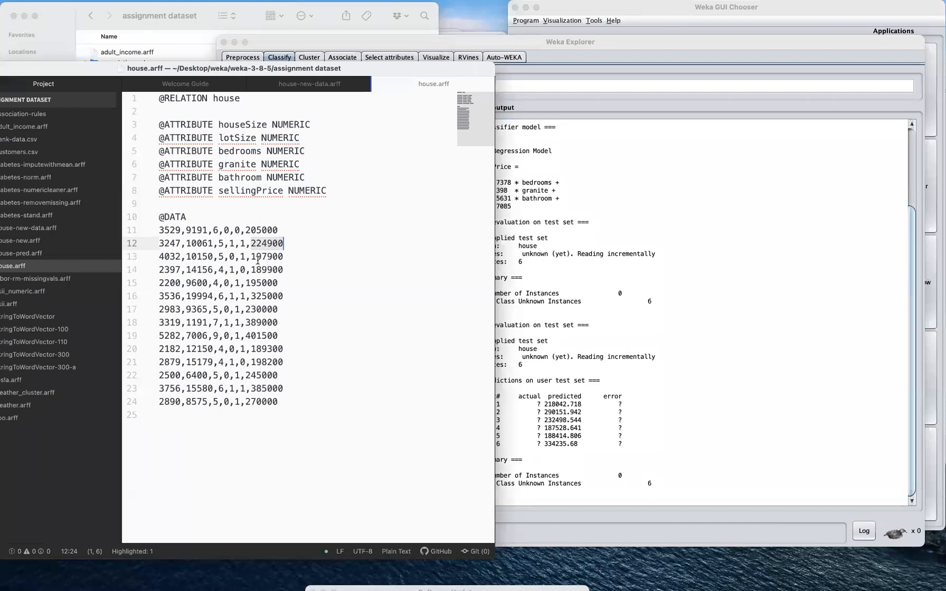
pyautogui.moveTo(253, 258); pyautogui.dragTo(283, 258)
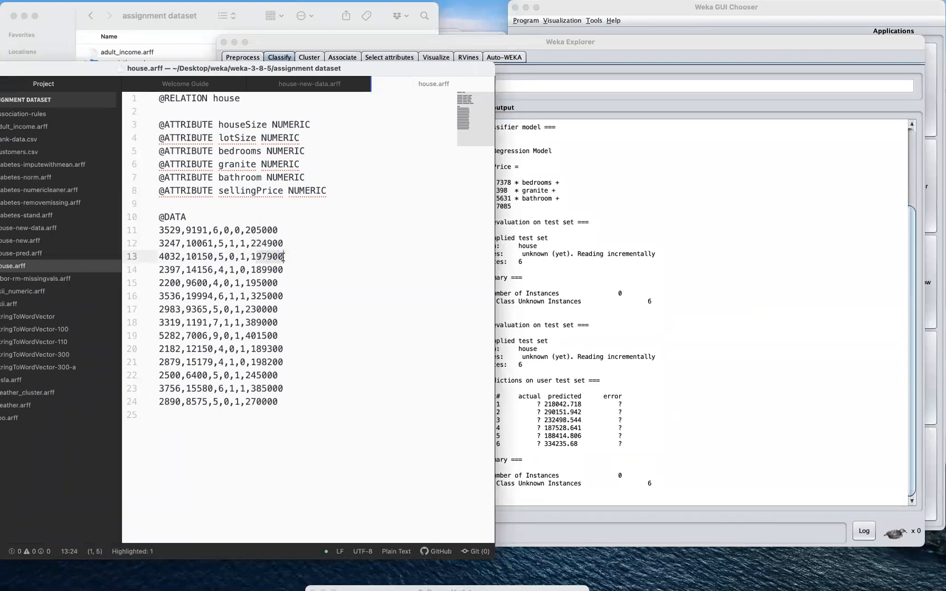
pyautogui.click(557, 426)
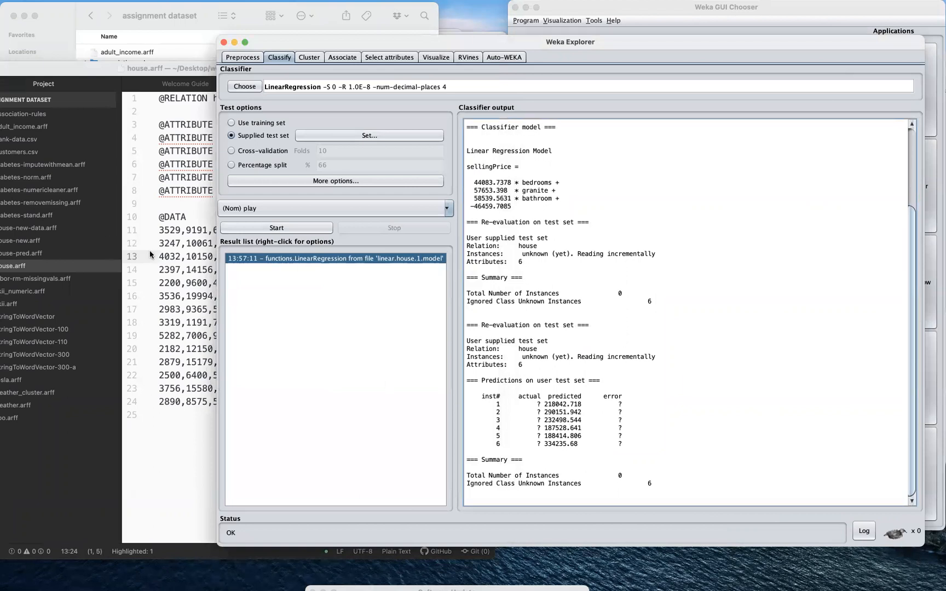
pyautogui.click(178, 264)
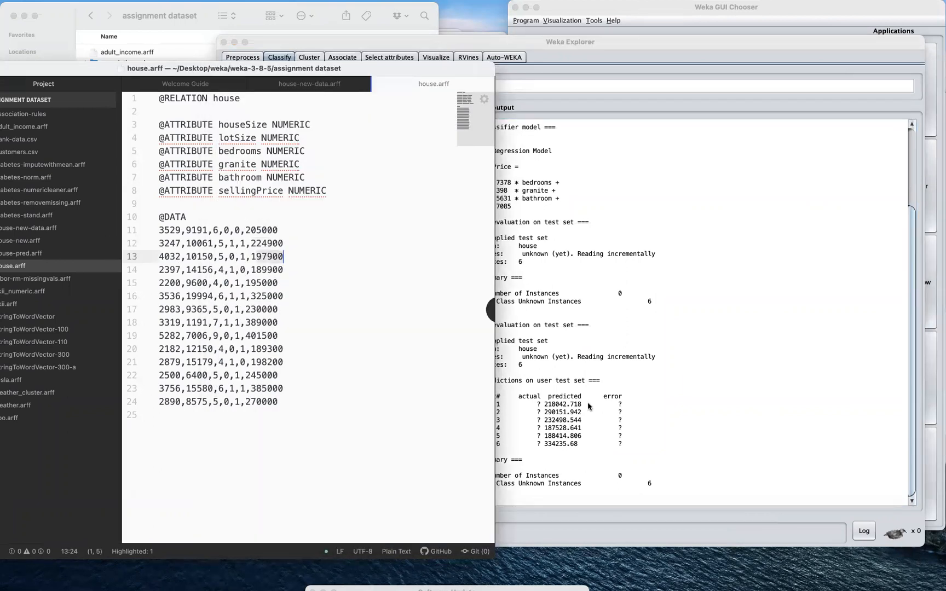
pyautogui.click(498, 306)
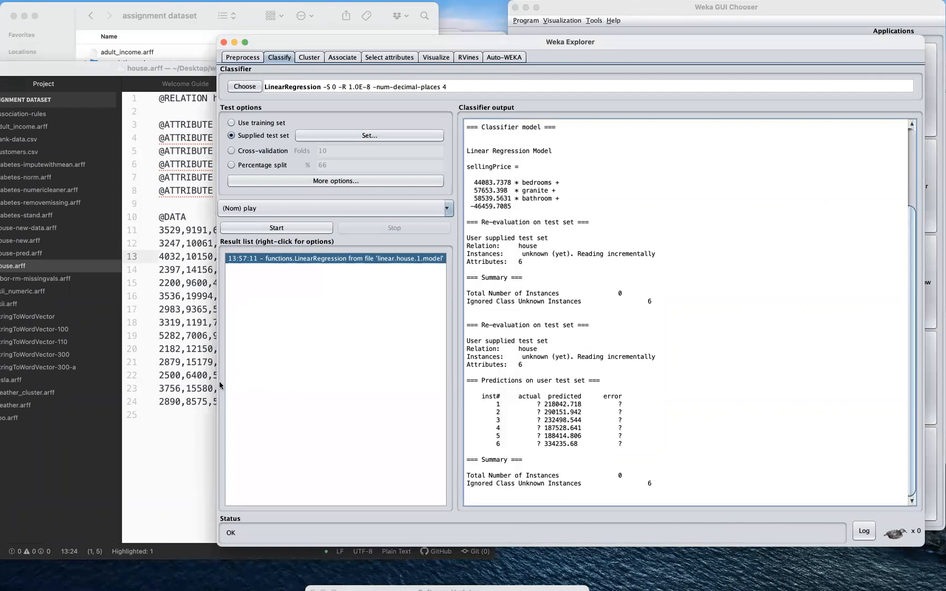
# Compare the actual sellingPrice values on lines 16 and 14 of house.arff with Weka's predictions for instances 6 and 4.
pyautogui.click(170, 360)
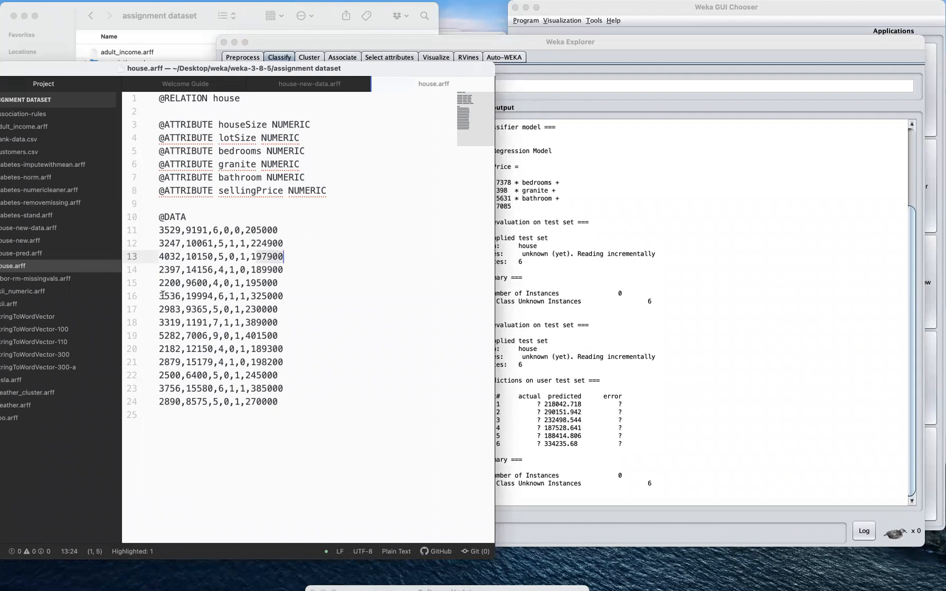
pyautogui.moveTo(251, 296); pyautogui.dragTo(285, 297)
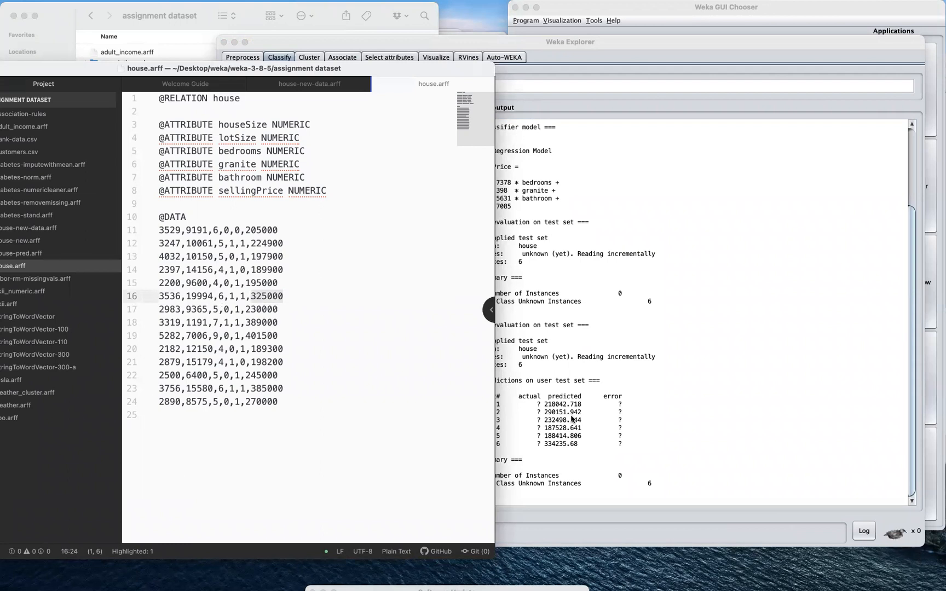
pyautogui.click(555, 438)
pyautogui.moveTo(546, 444); pyautogui.dragTo(585, 444)
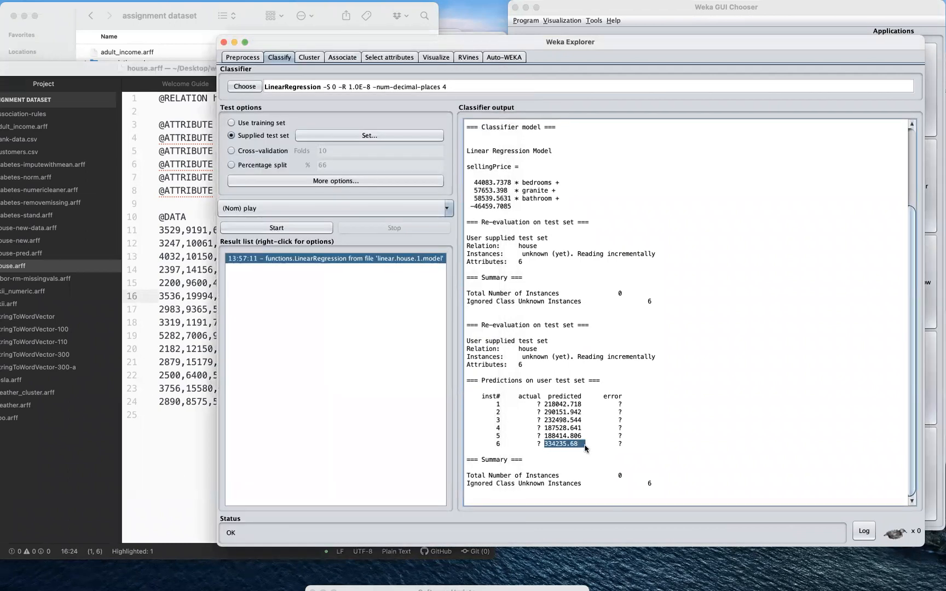
pyautogui.click(182, 363)
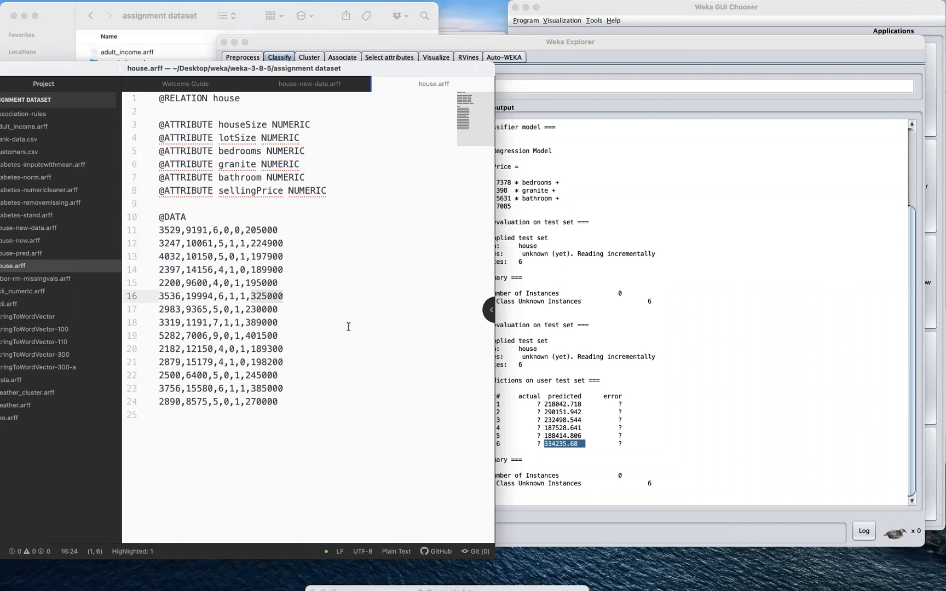
pyautogui.click(256, 269)
pyautogui.moveTo(255, 269); pyautogui.dragTo(282, 268)
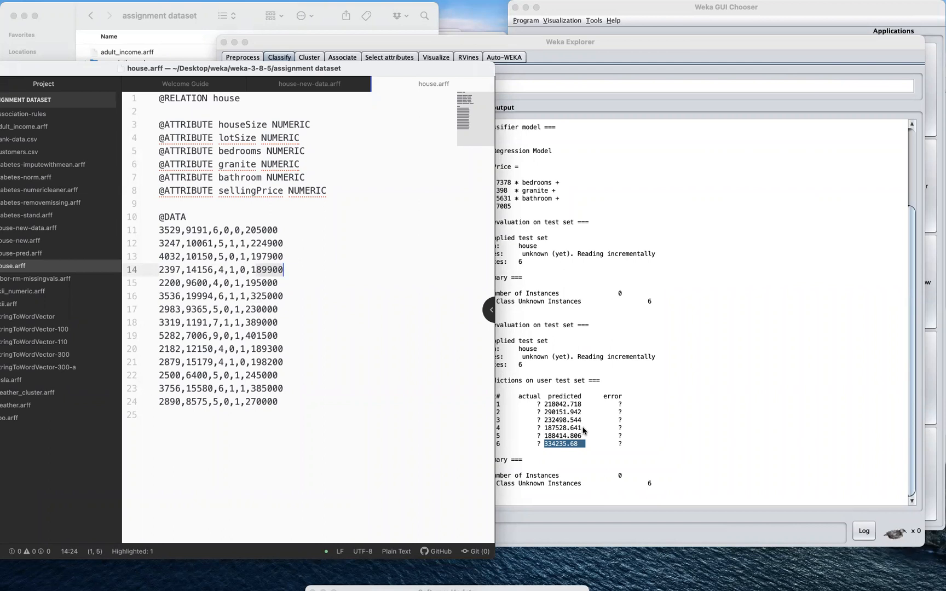
pyautogui.click(569, 385)
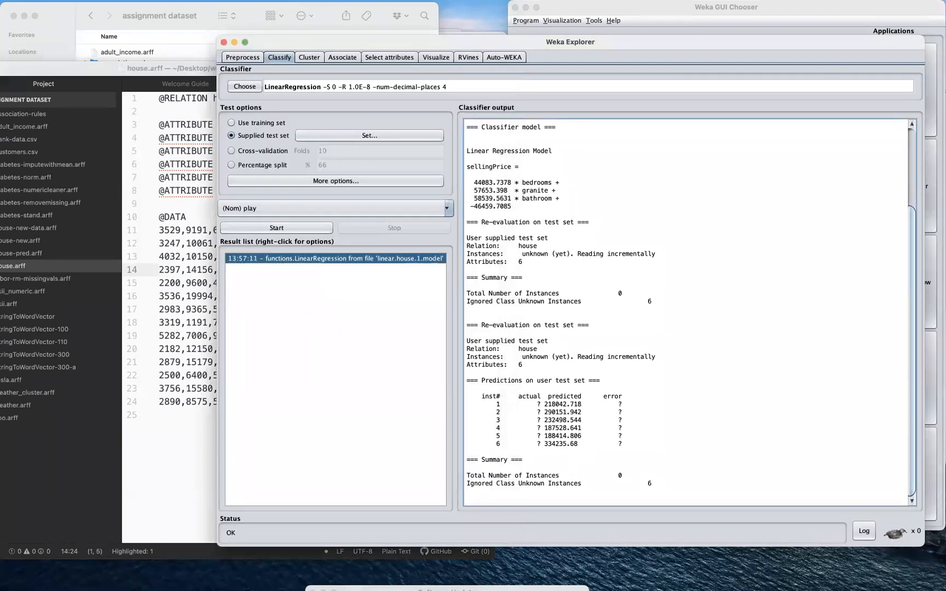
# Review the prediction output formats in the evaluation options, keeping PlainText, and return to the classification results.
pyautogui.click(331, 181)
pyautogui.click(314, 342)
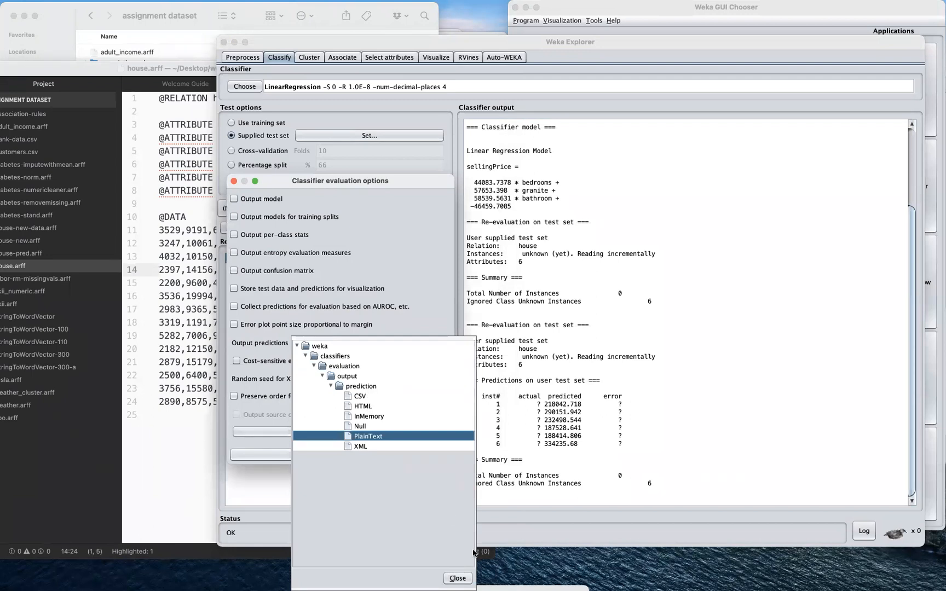
pyautogui.click(465, 578)
pyautogui.click(436, 455)
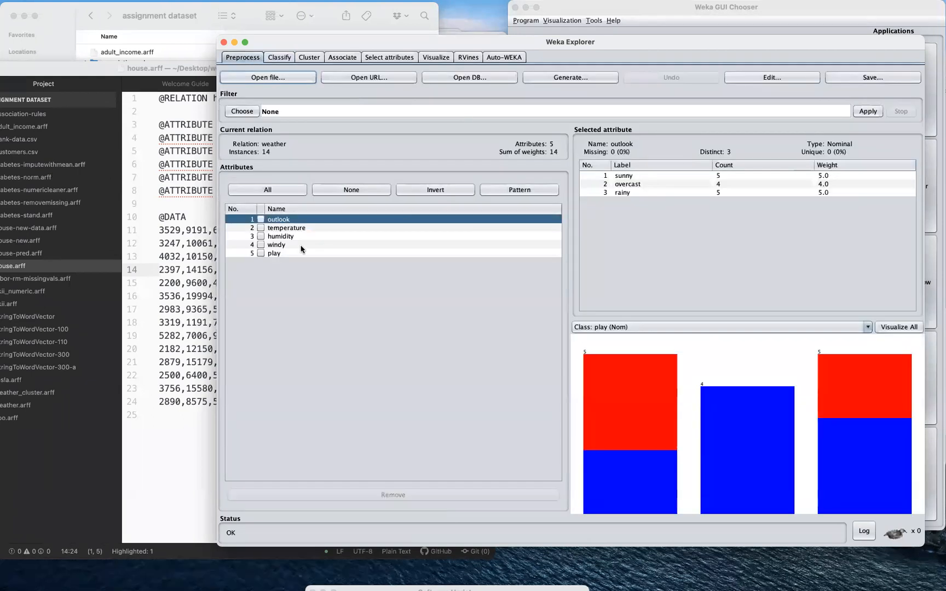
pyautogui.click(282, 60)
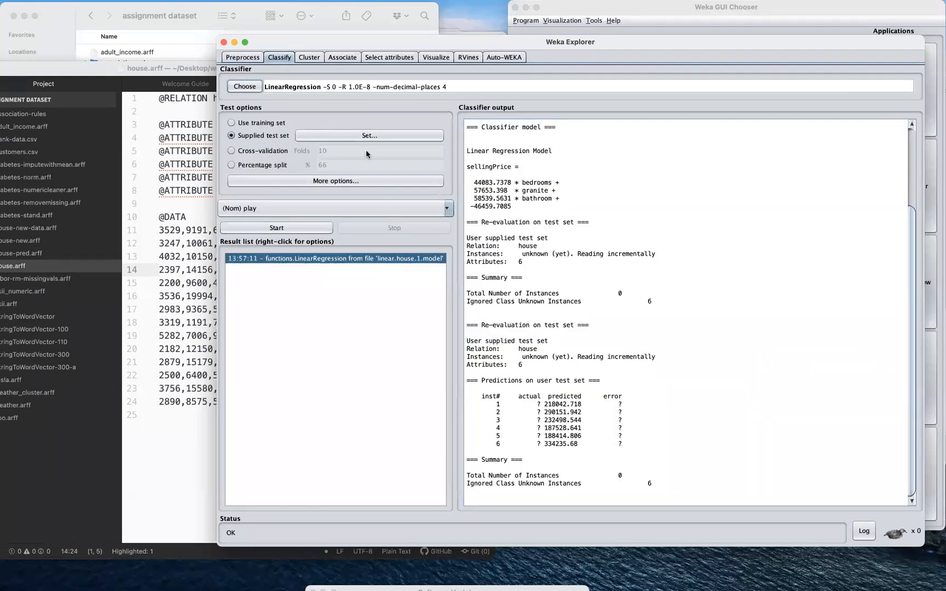